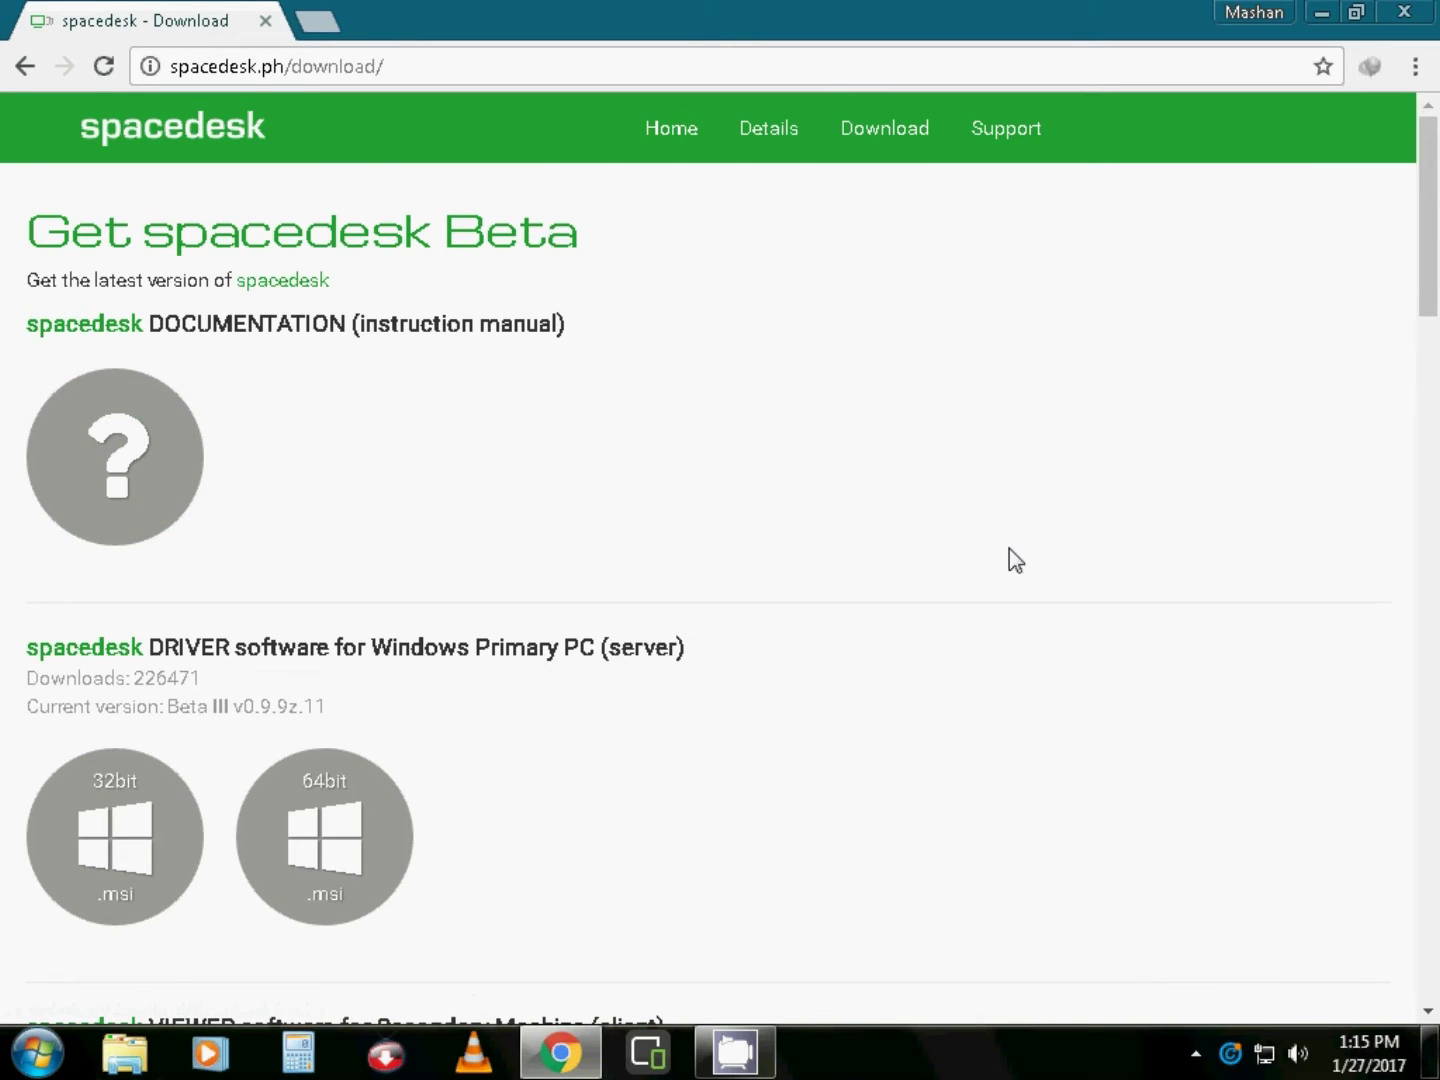
scroll(996, 556, "down", 1)
scroll(975, 559, "down", 1)
scroll(644, 624, "down", 1)
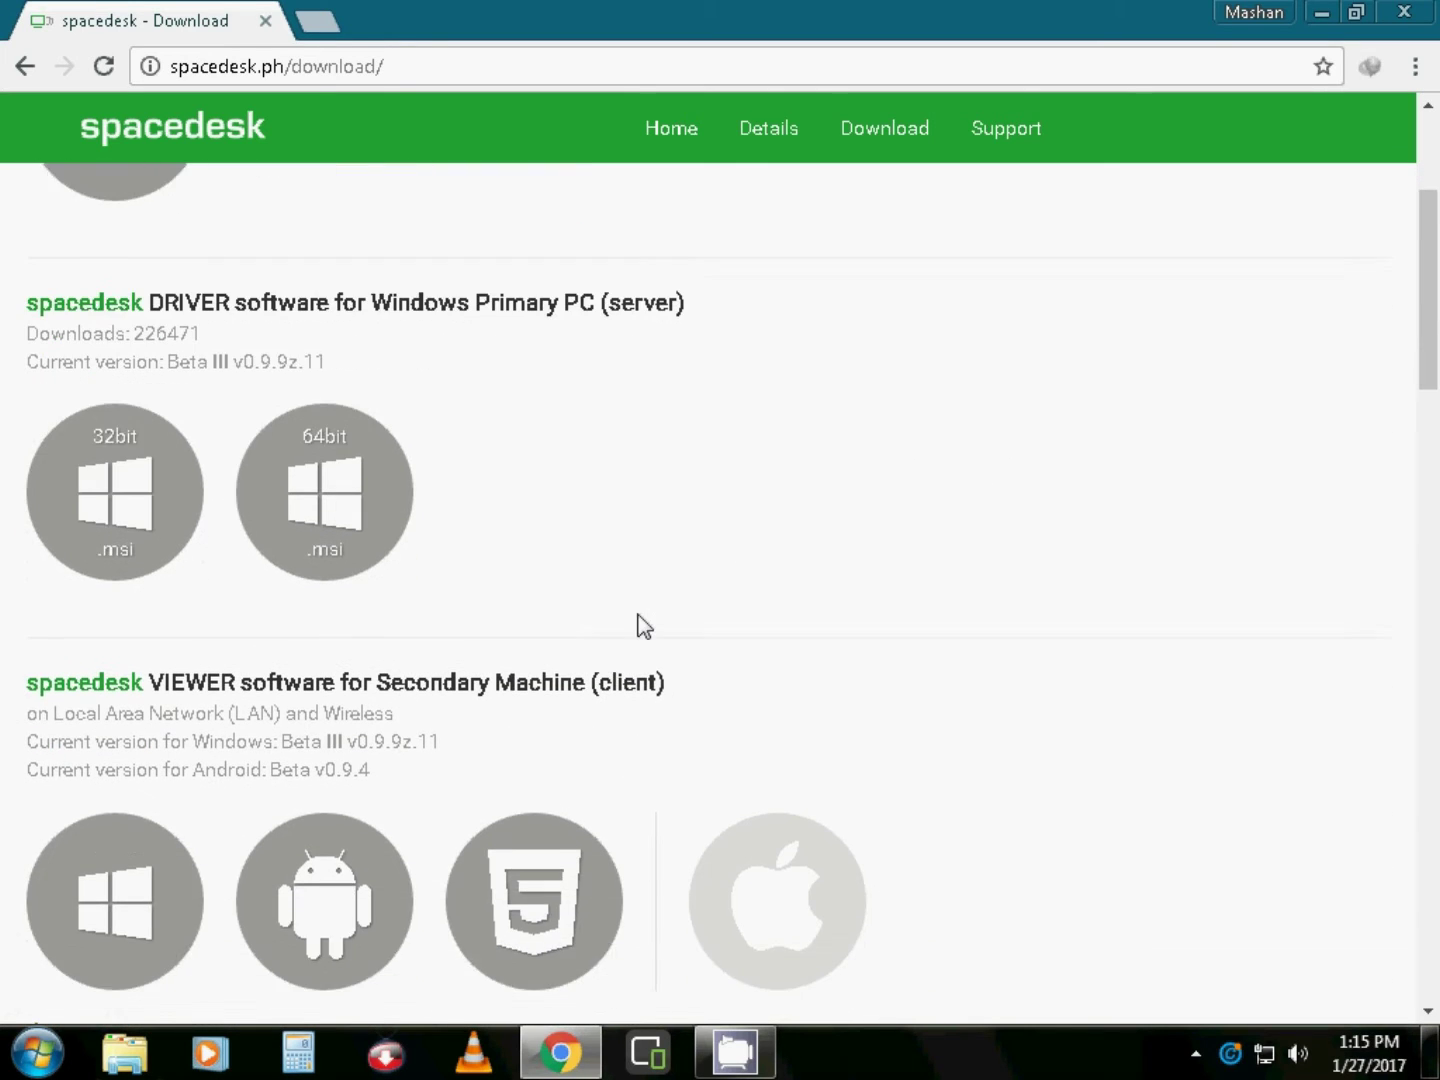
scroll(643, 624, "down", 1)
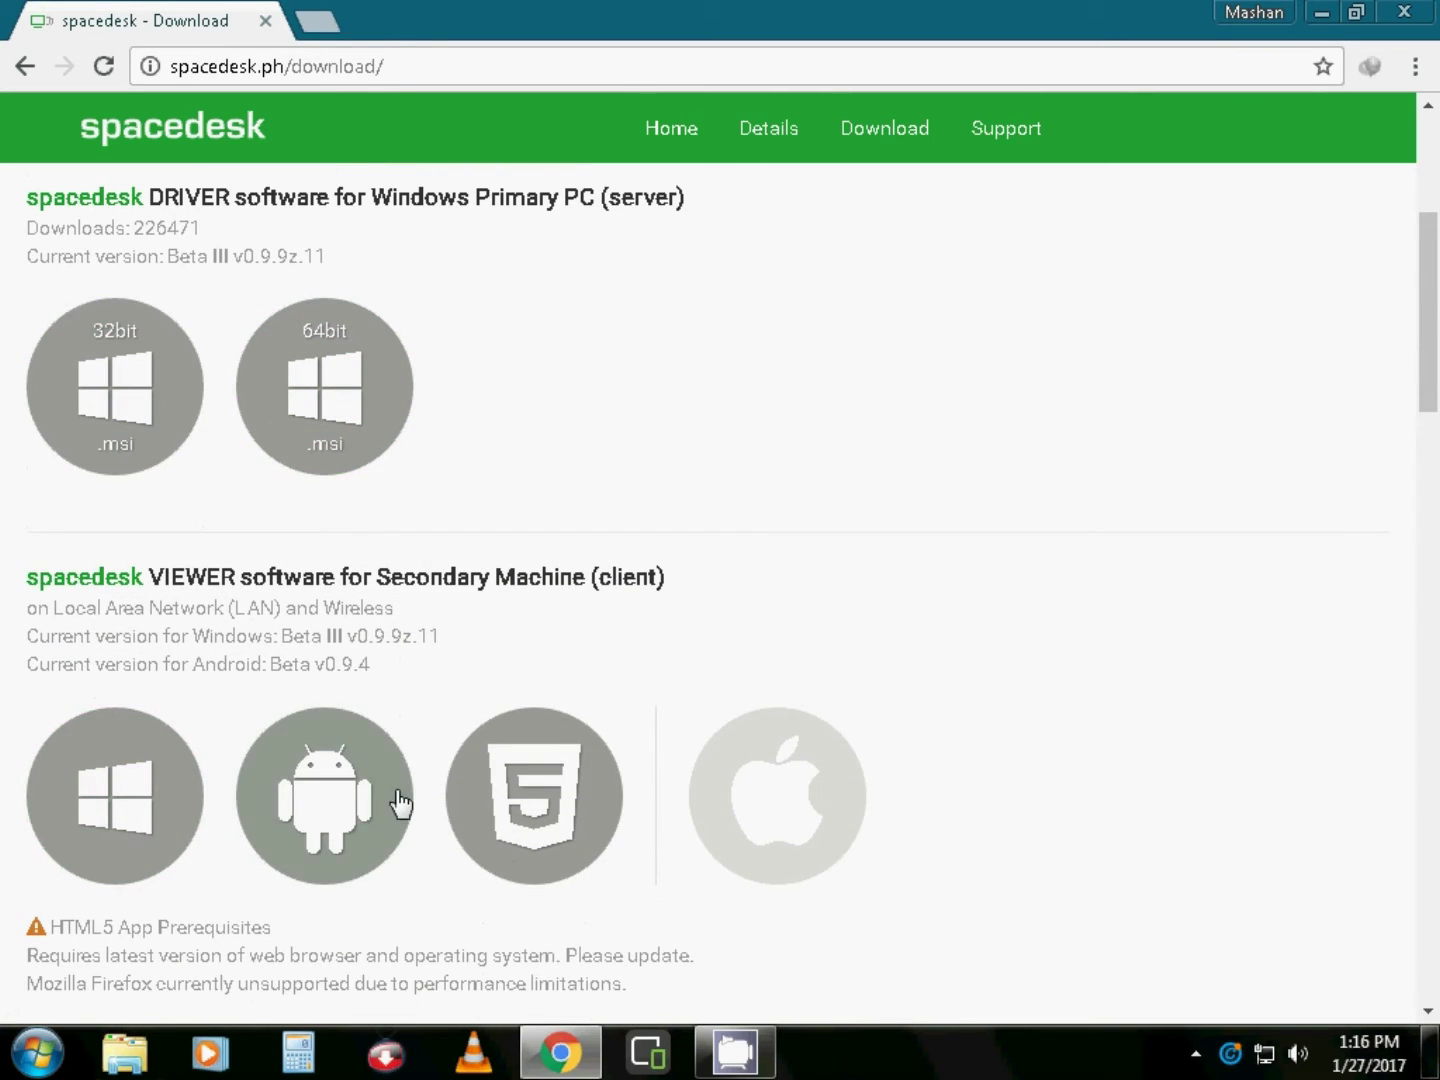
Step: Download the 64-bit spacedesk .msi installer and run it from the Download complete dialog
left_click(332, 415)
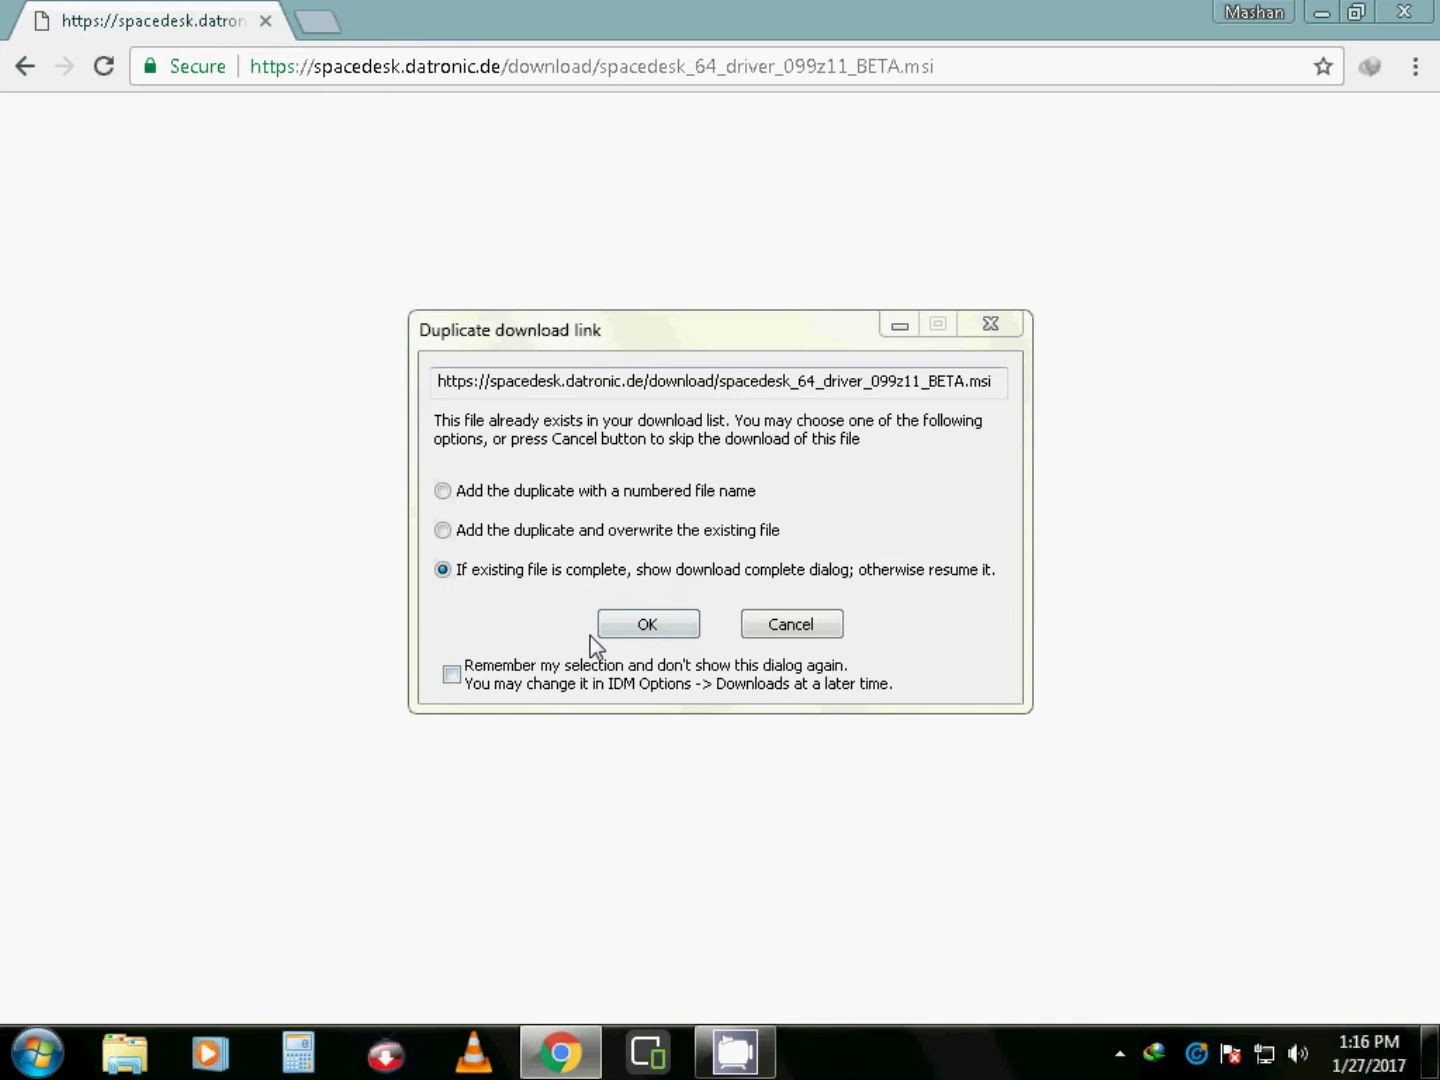
left_click(612, 634)
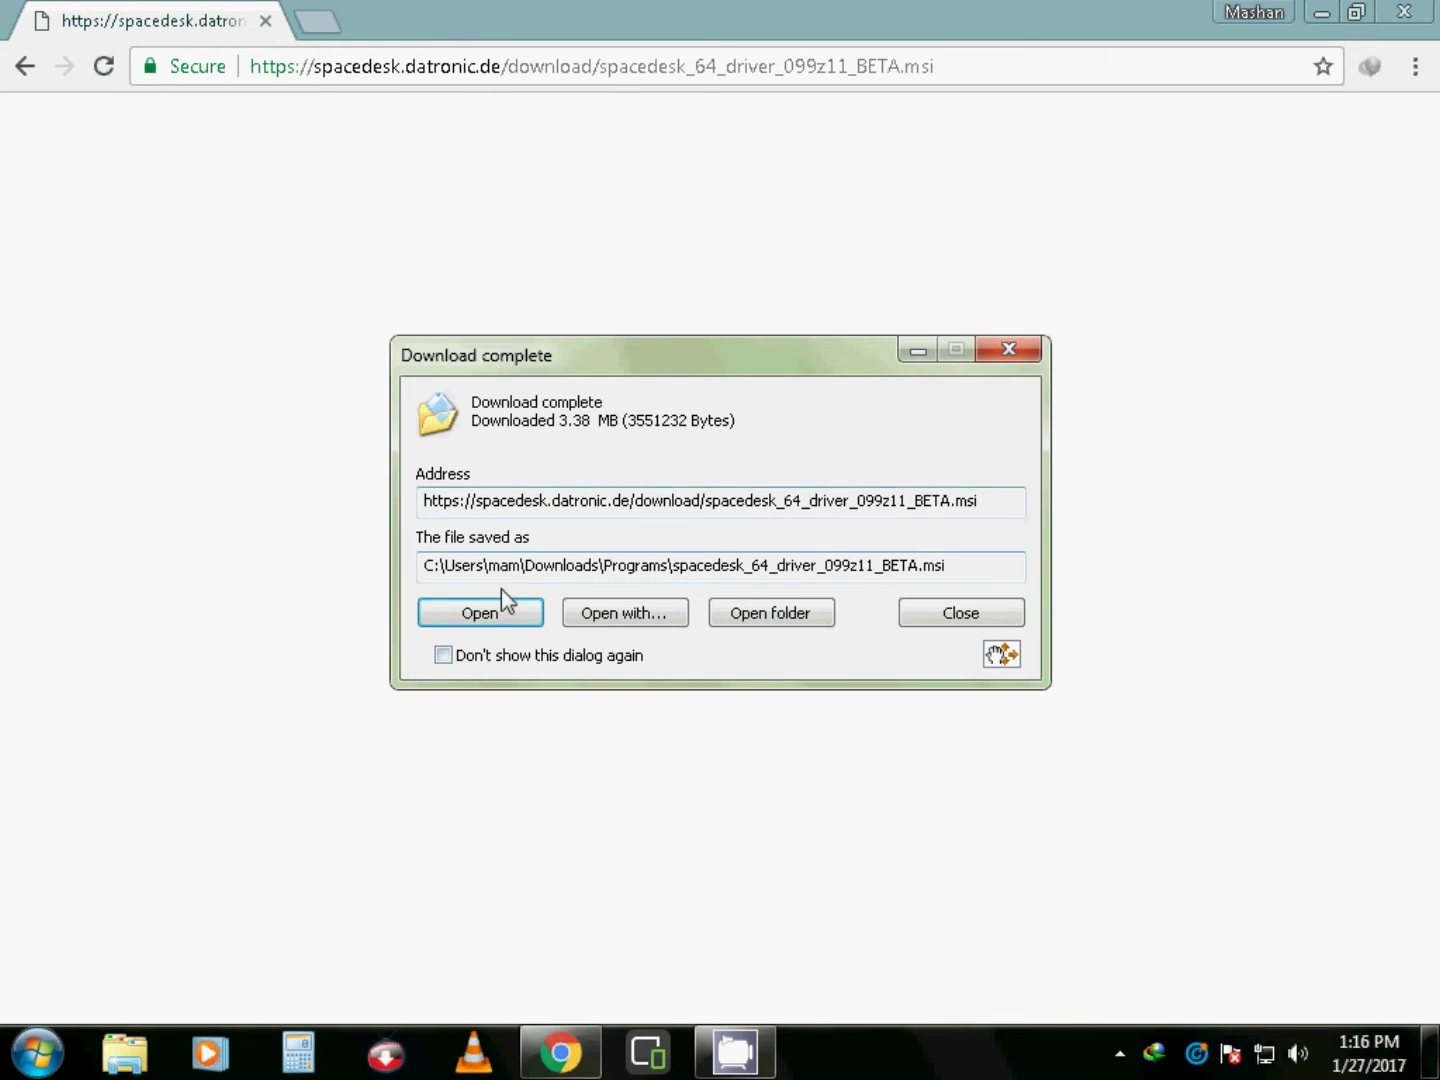
left_click(497, 623)
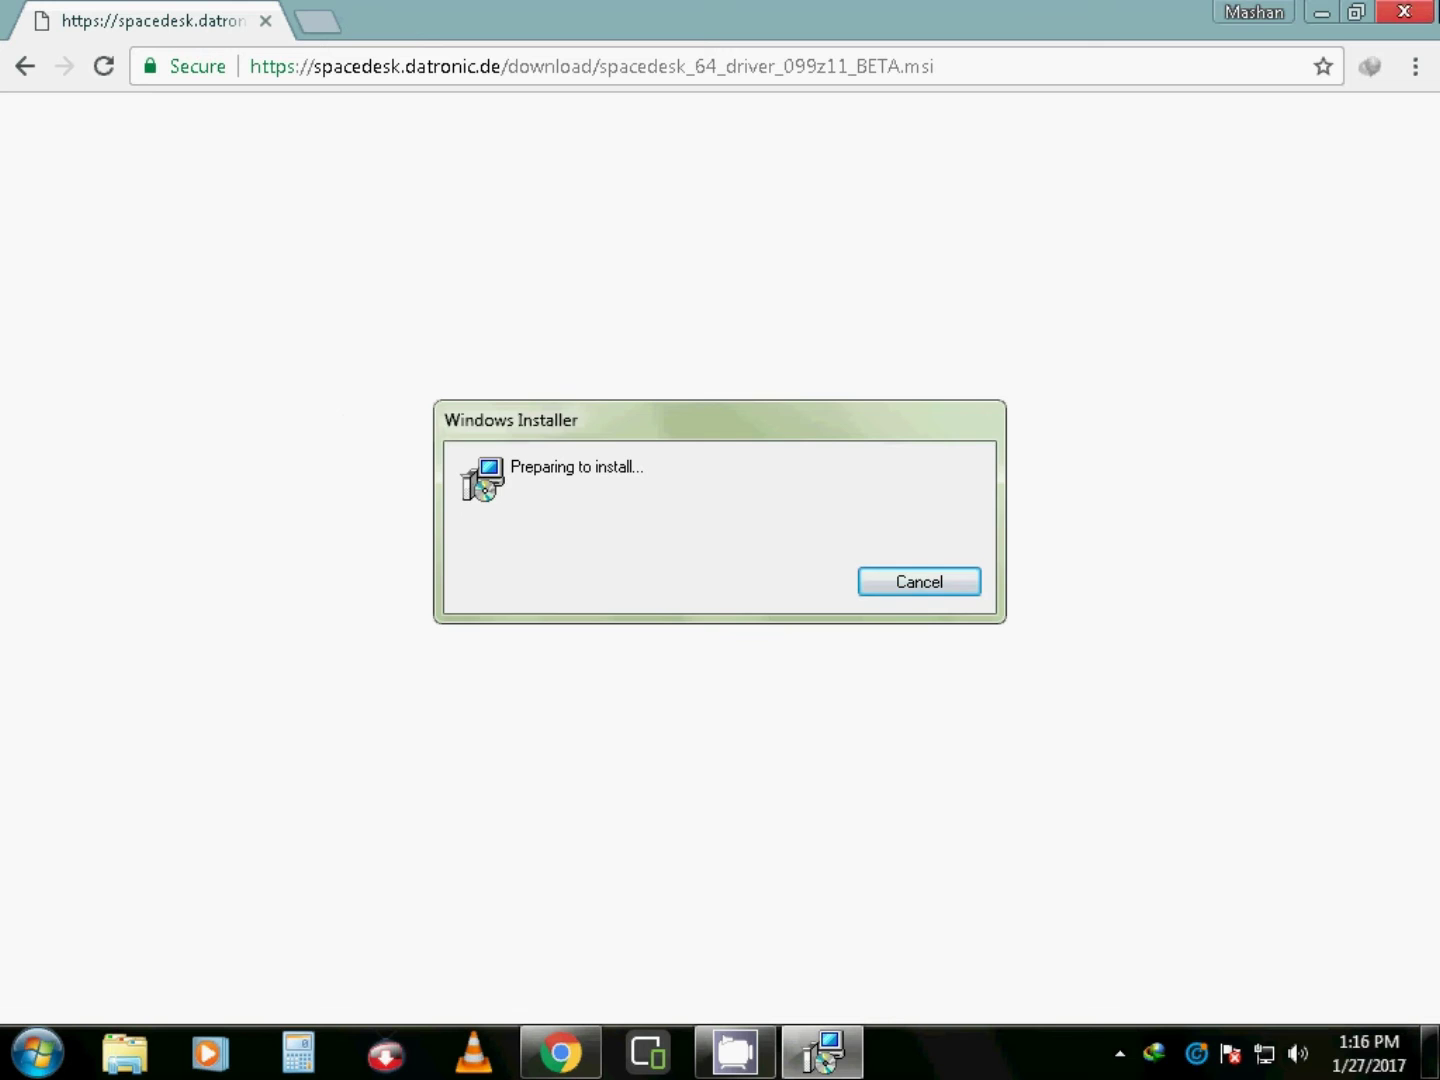
Step: Close Chrome, accept the license terms and start installing to the default folder
left_click(1404, 11)
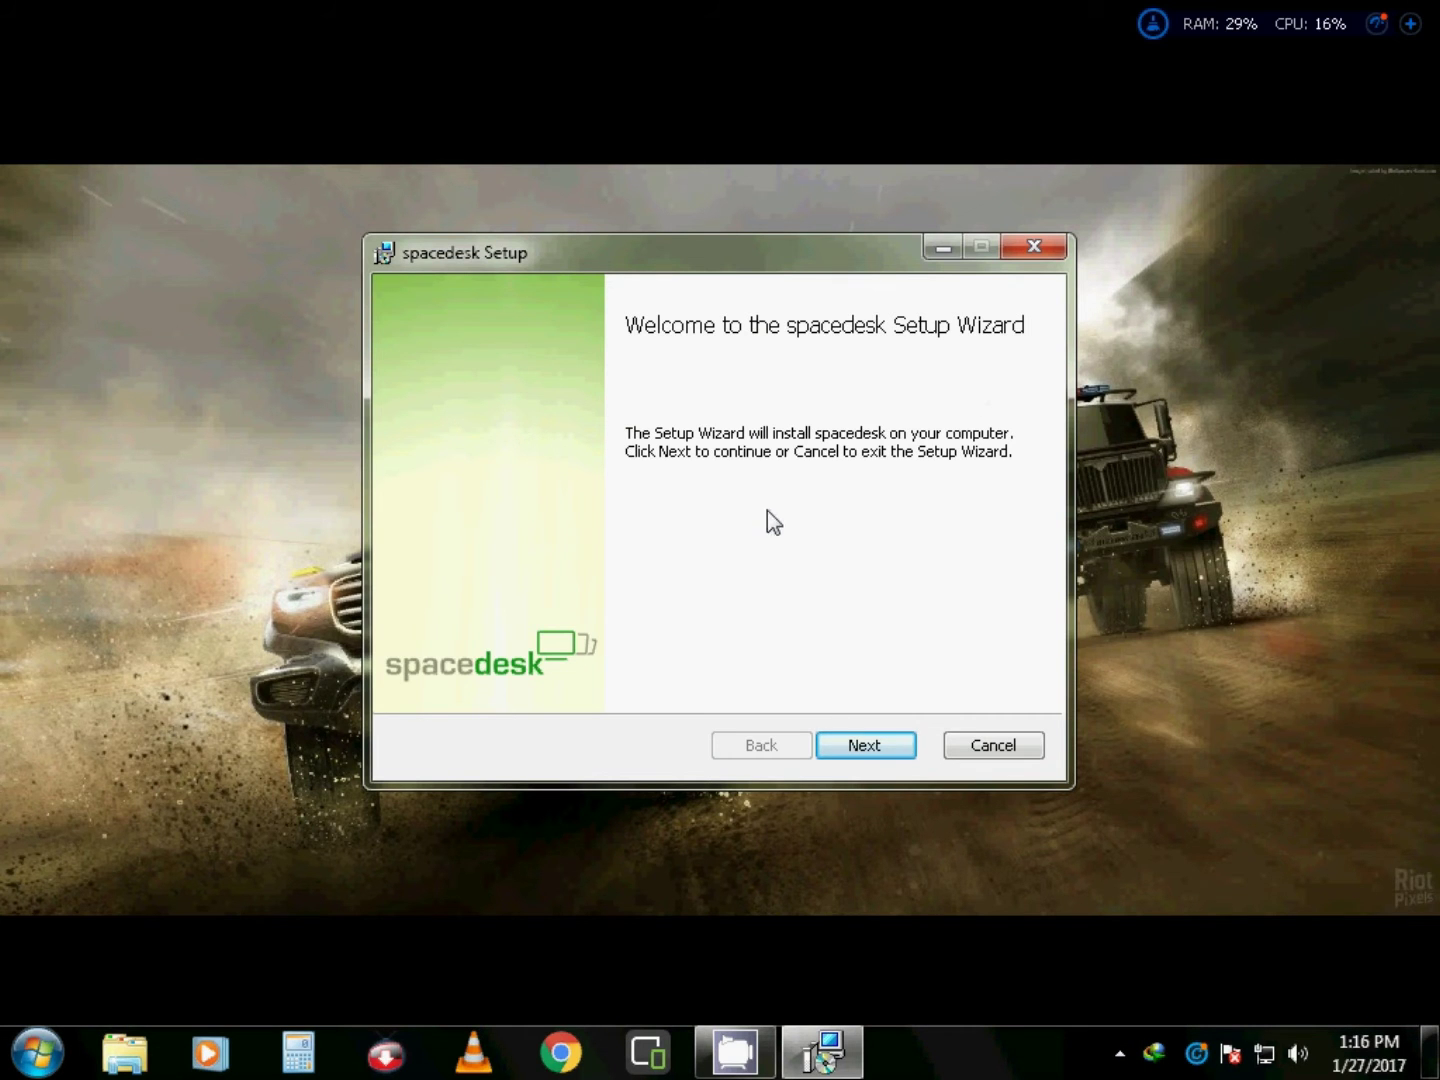
left_click(860, 749)
left_click(542, 682)
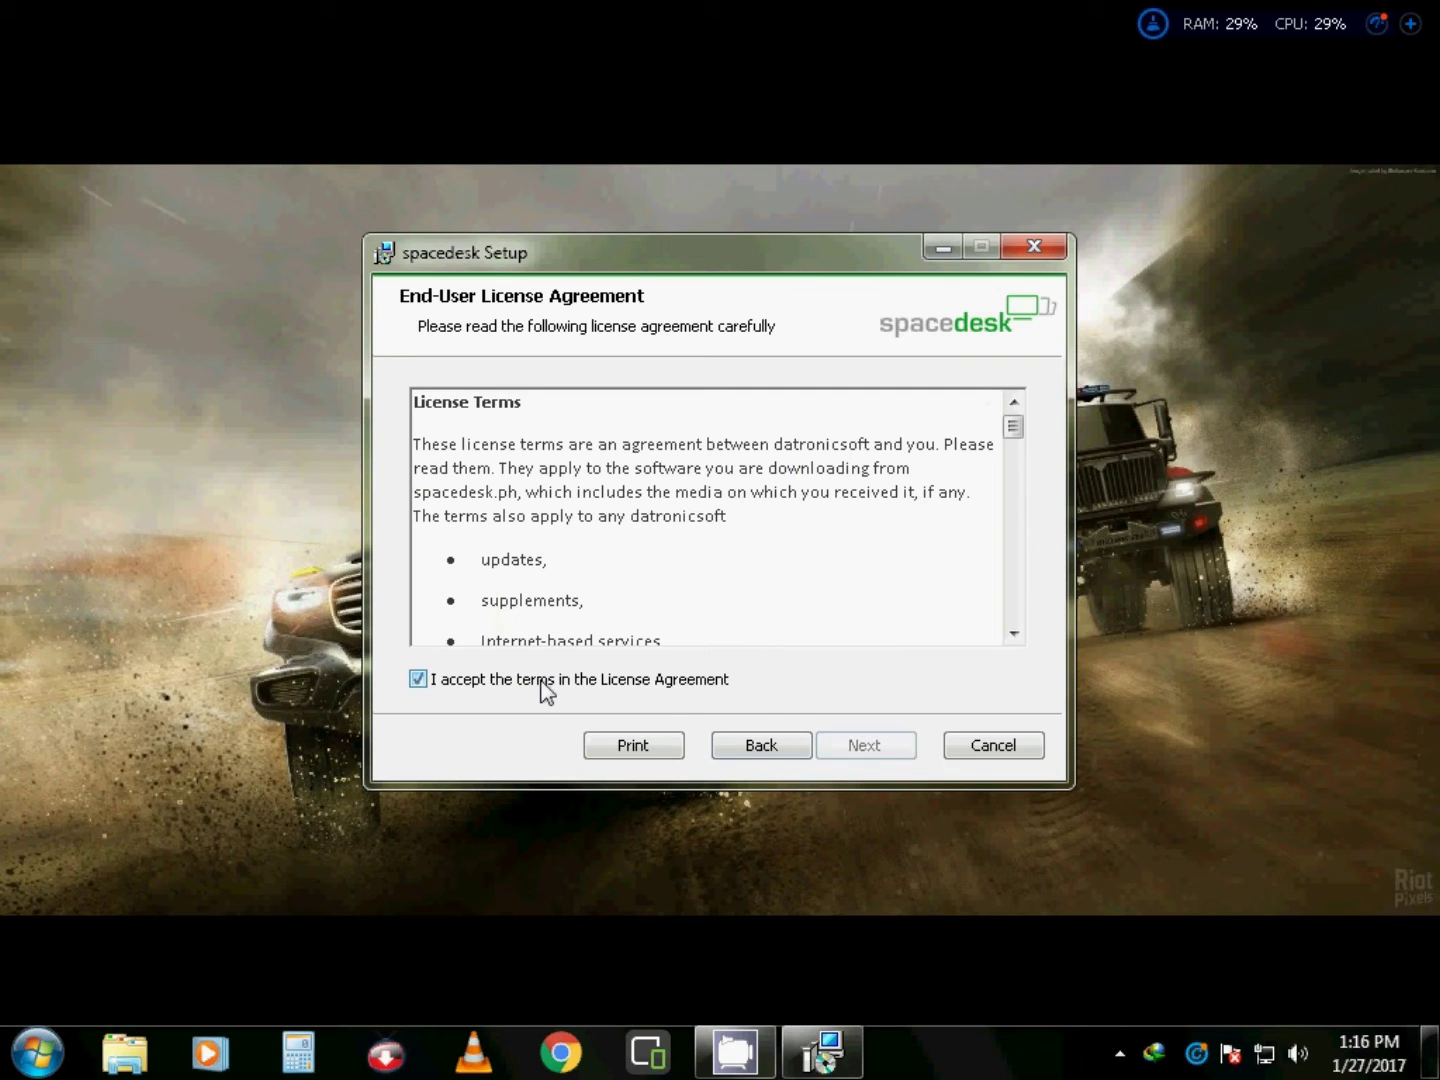
left_click(839, 750)
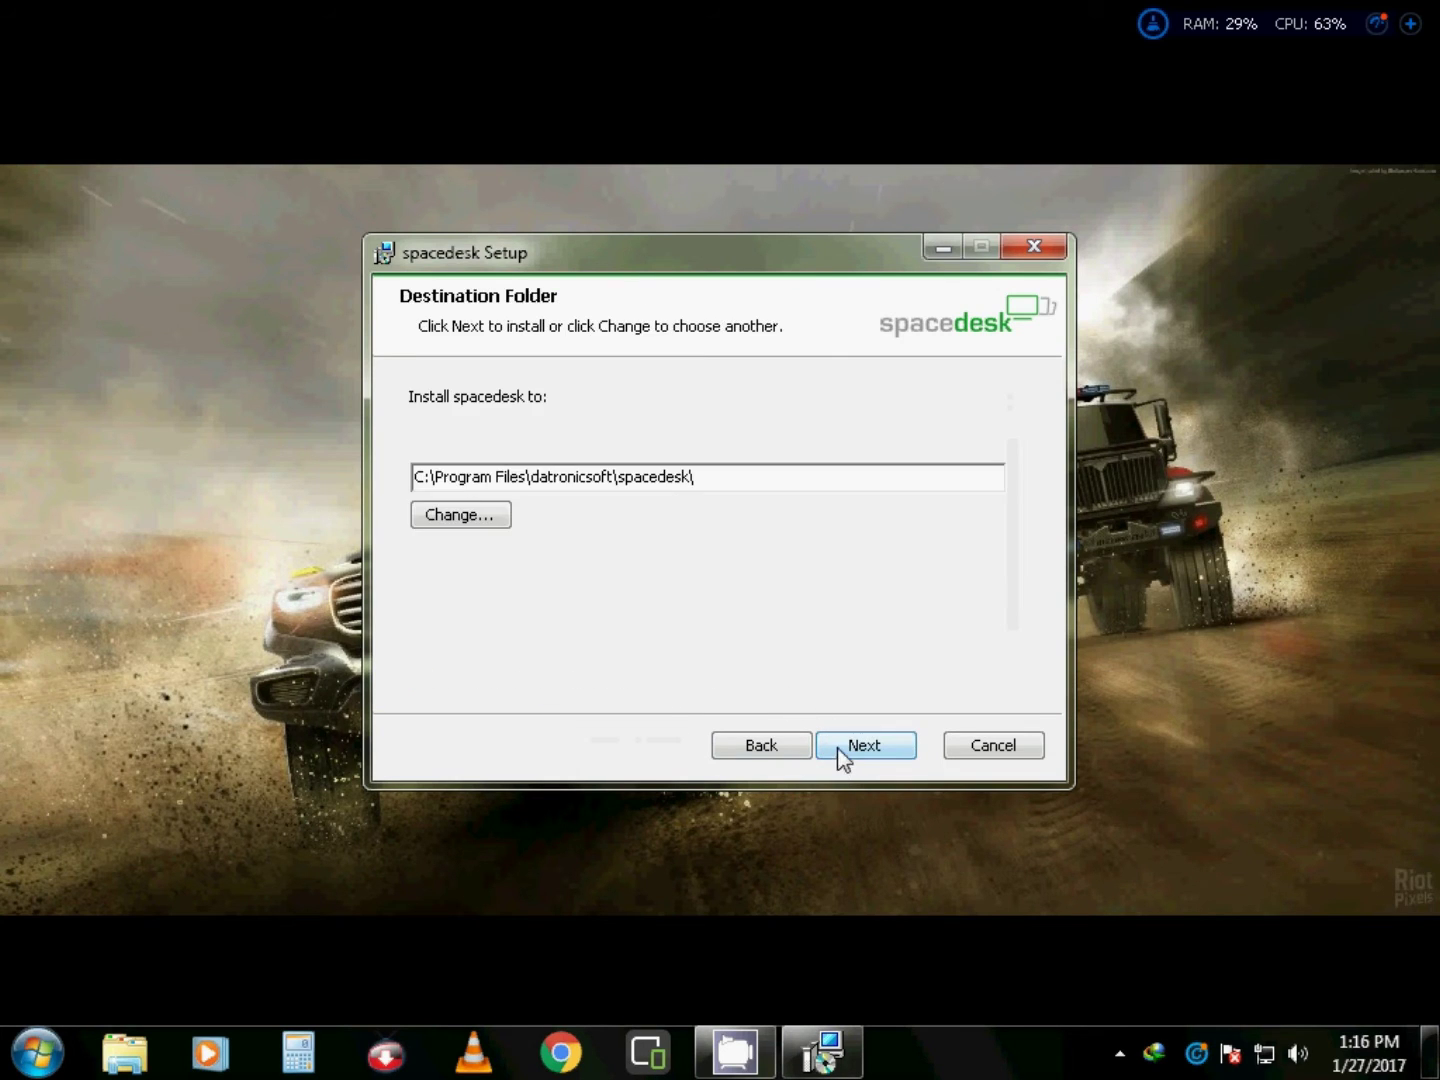
left_click(857, 751)
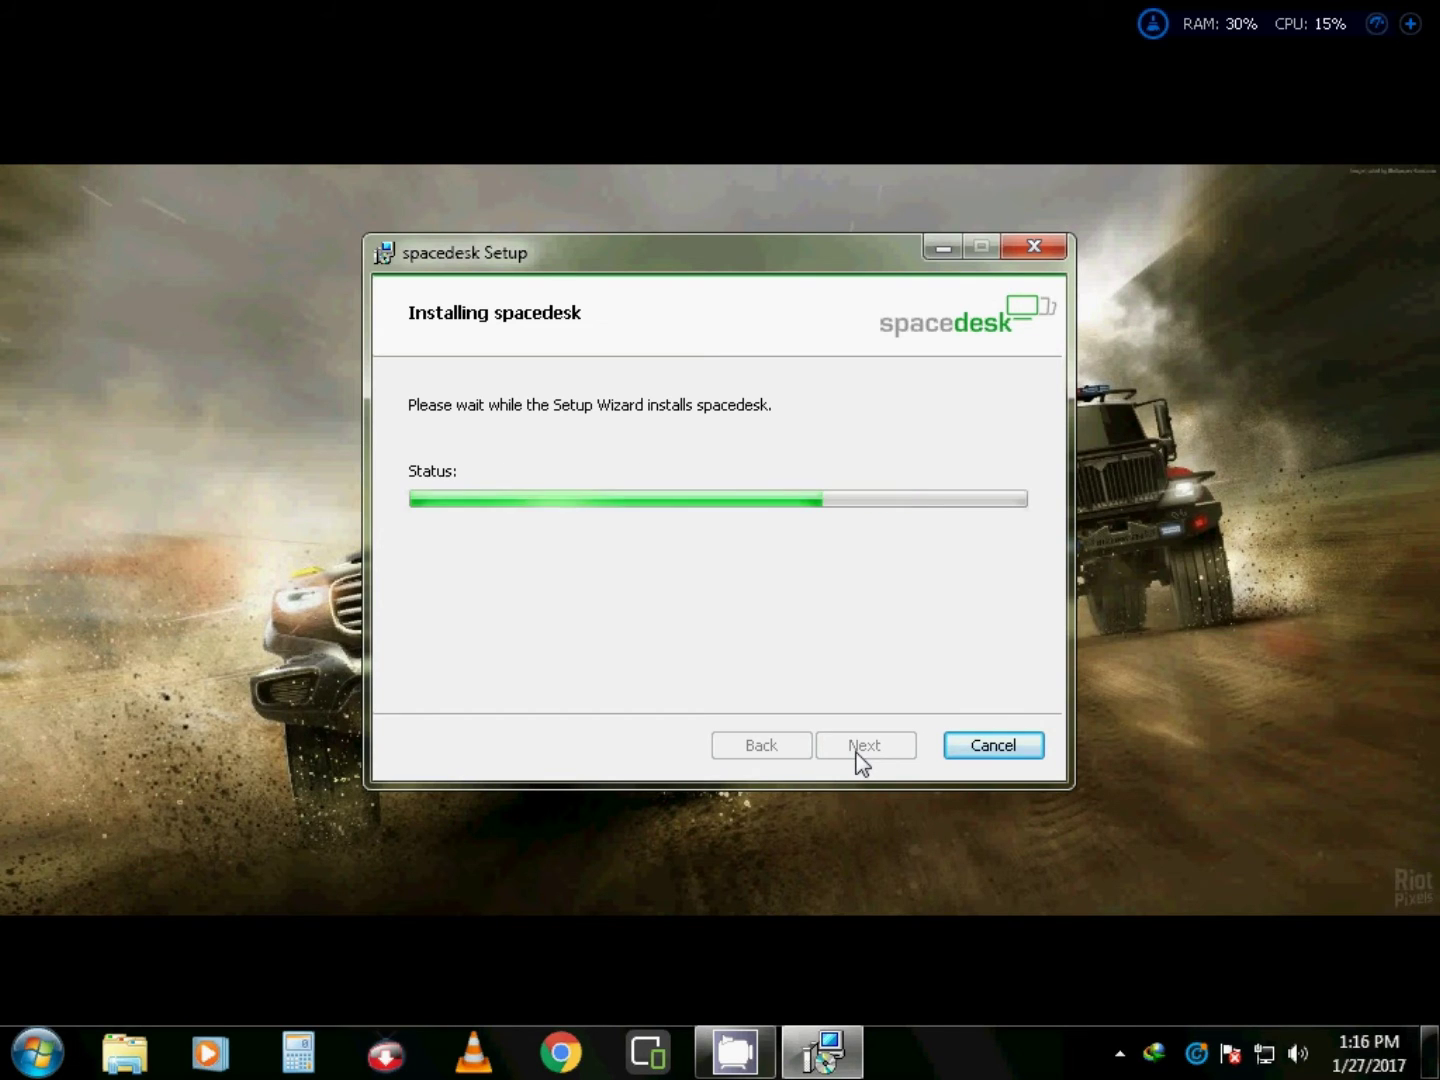
Step: Allow both Windows Security driver prompts and finish the spacedesk Setup wizard
left_click(468, 202)
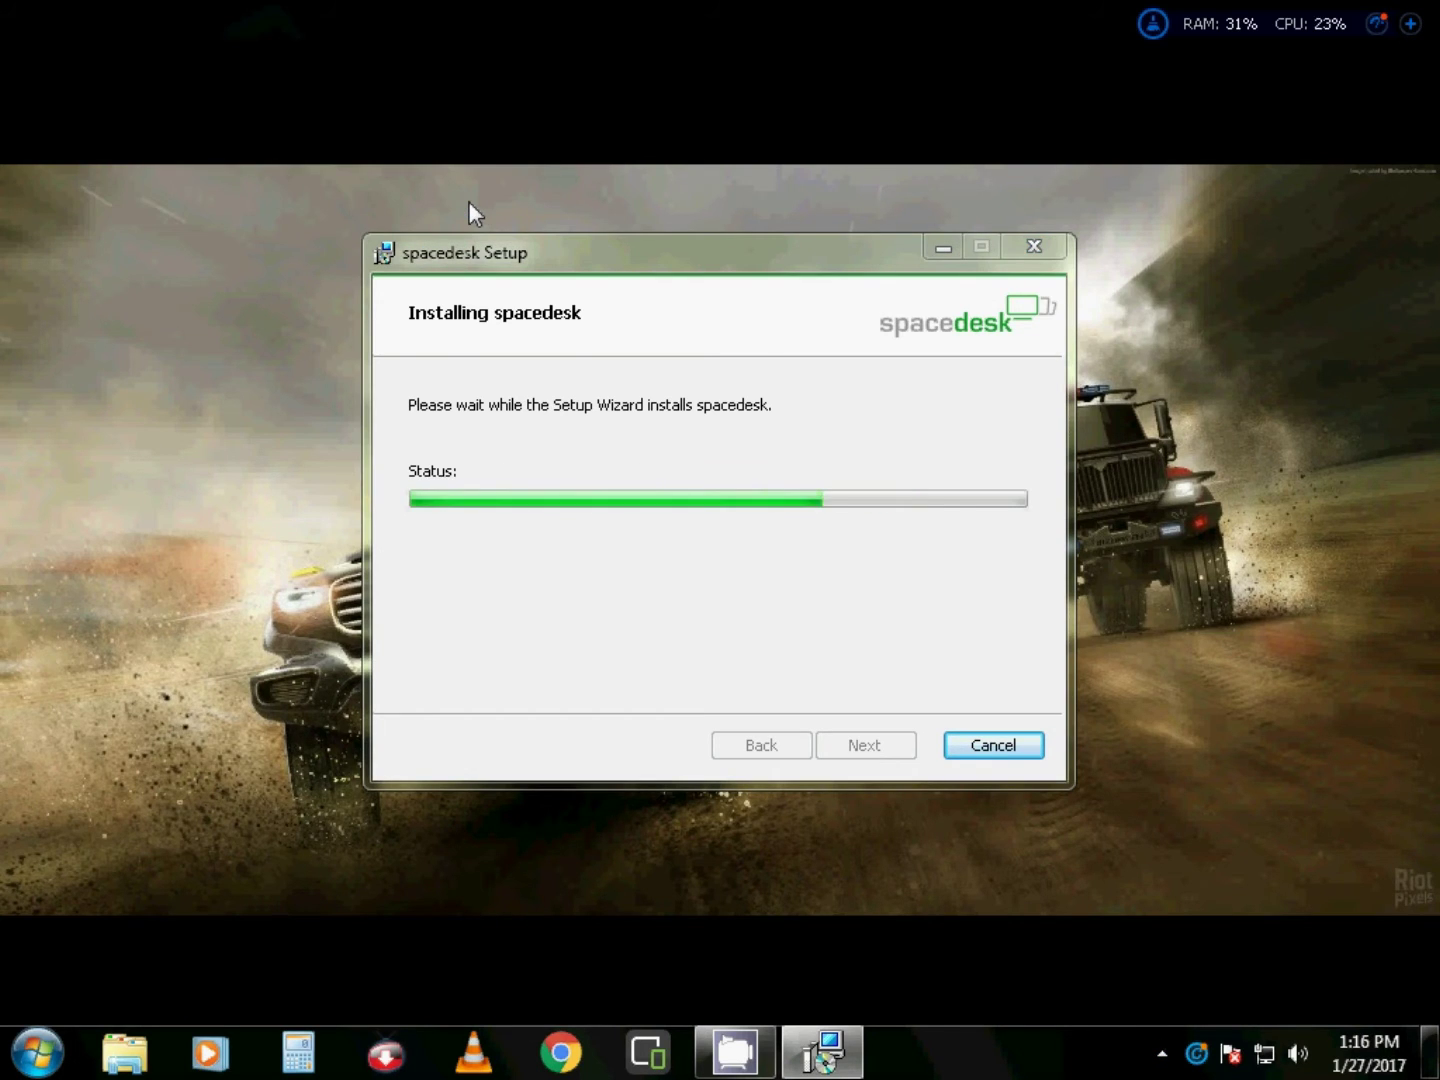
left_click(821, 529)
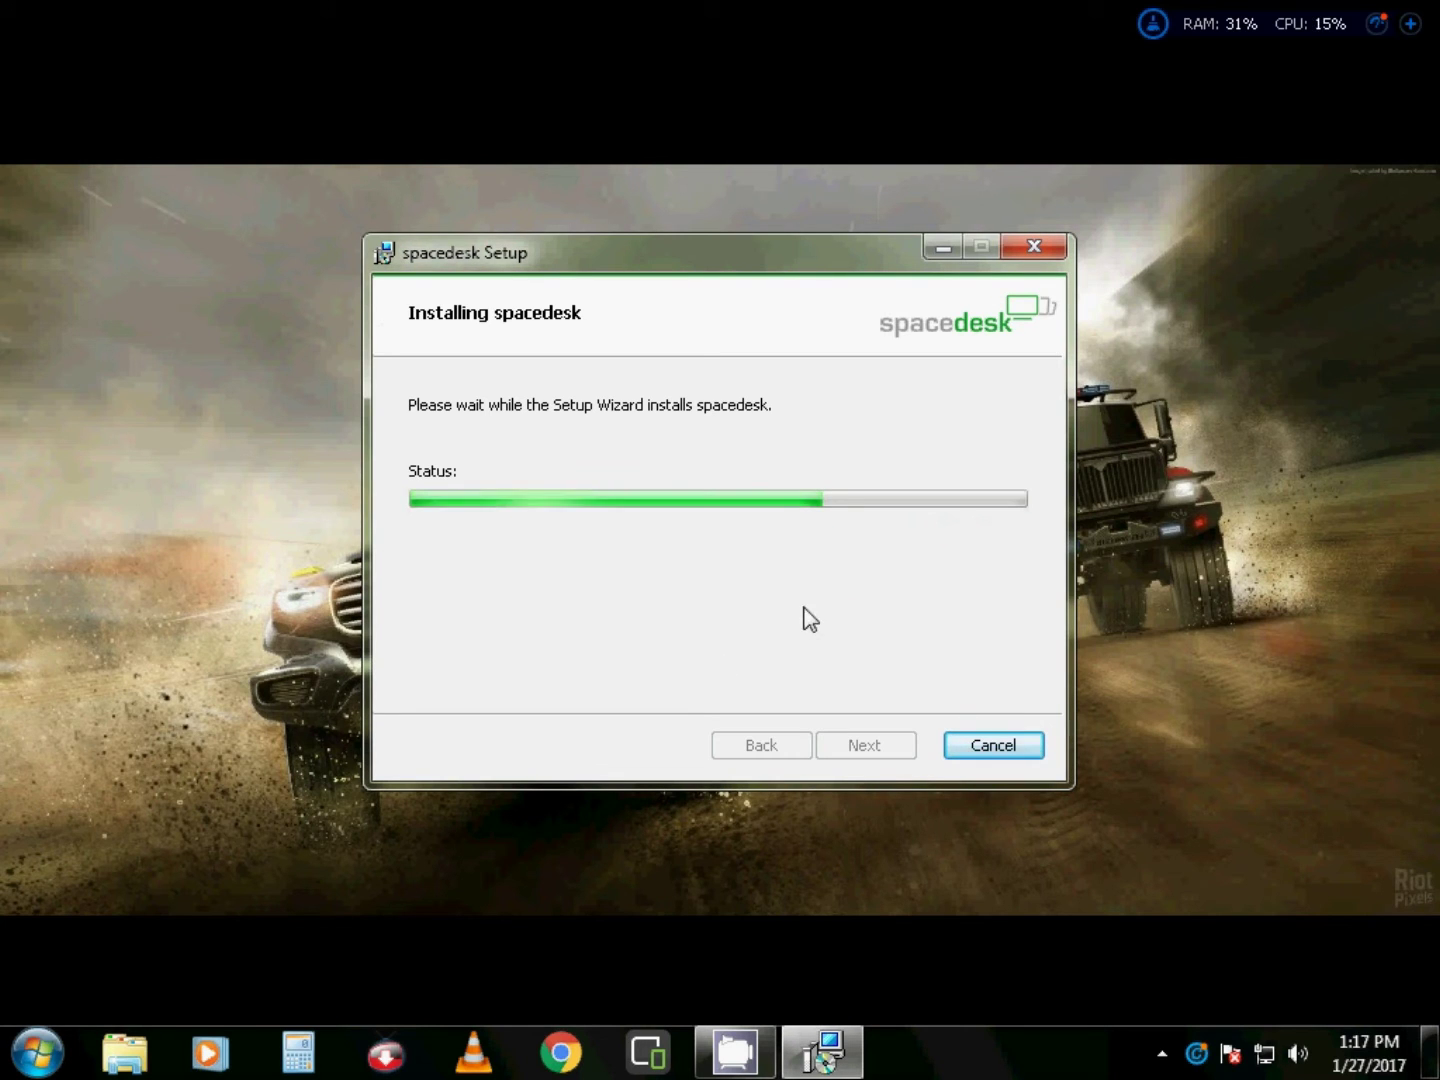
left_click(847, 529)
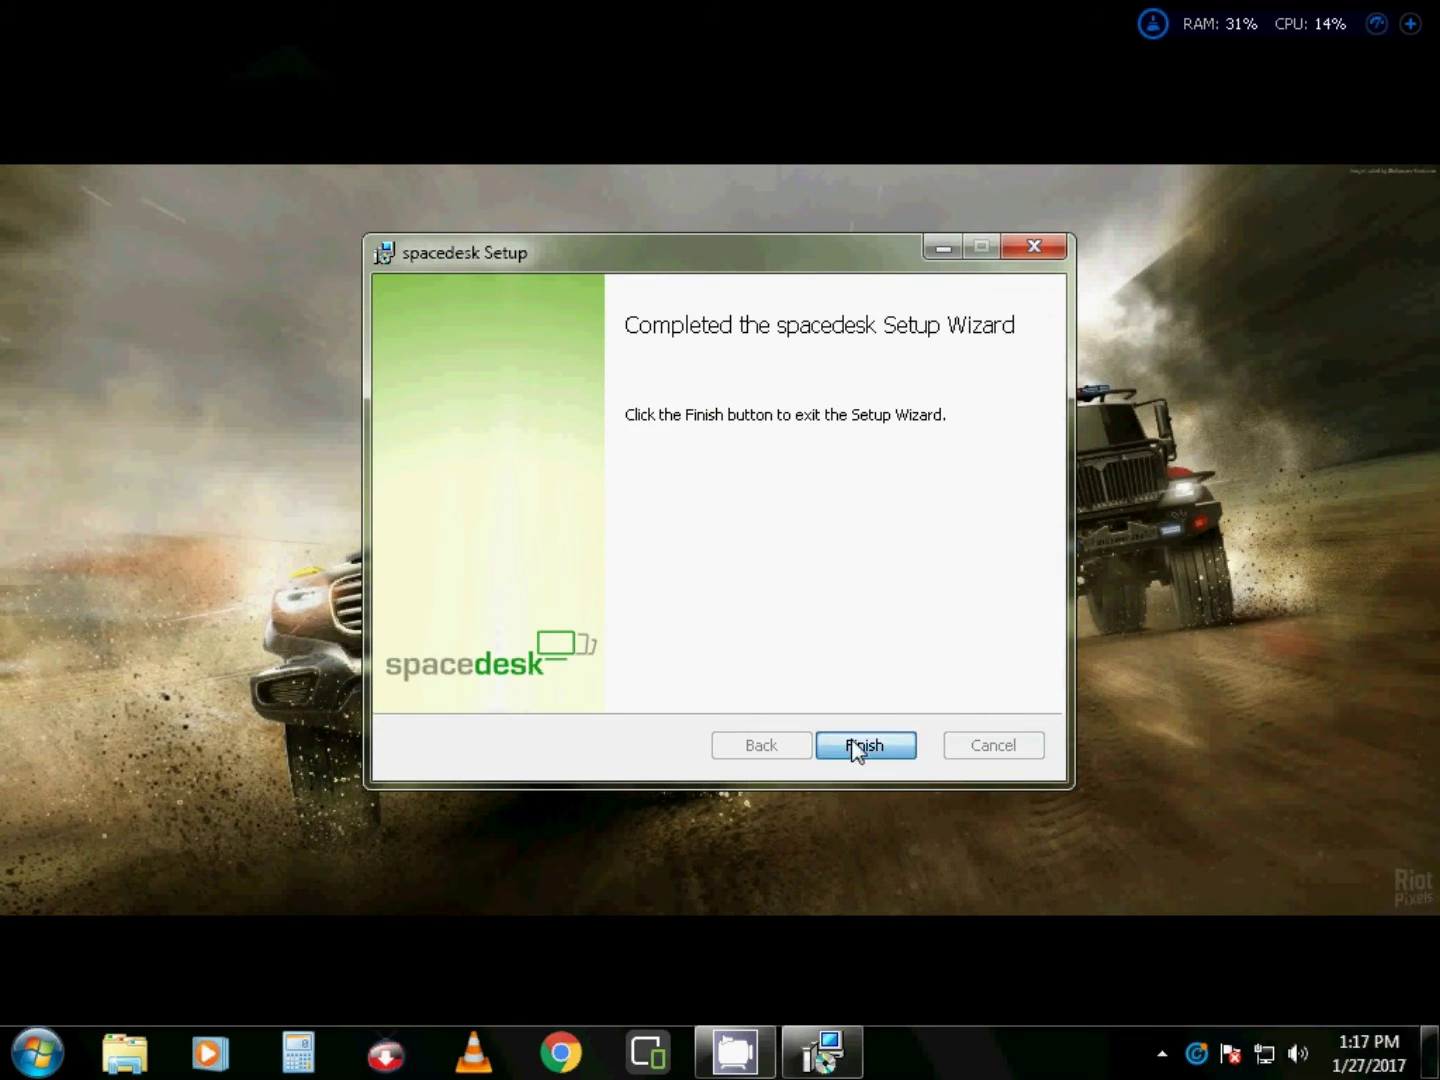
left_click(856, 746)
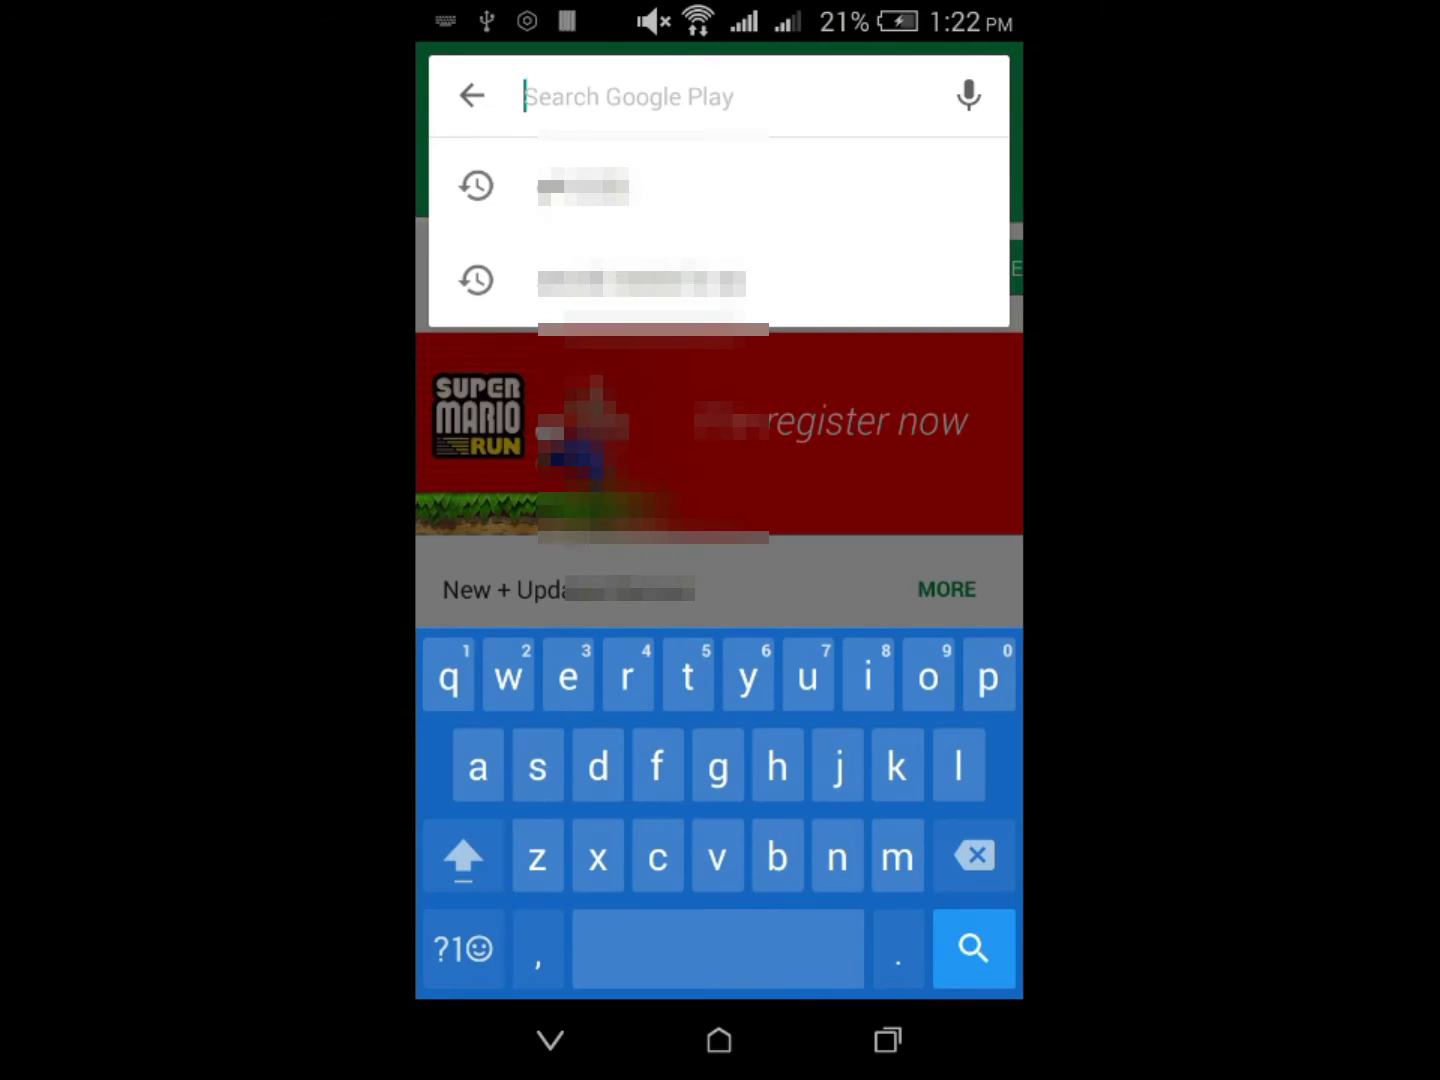
type("space")
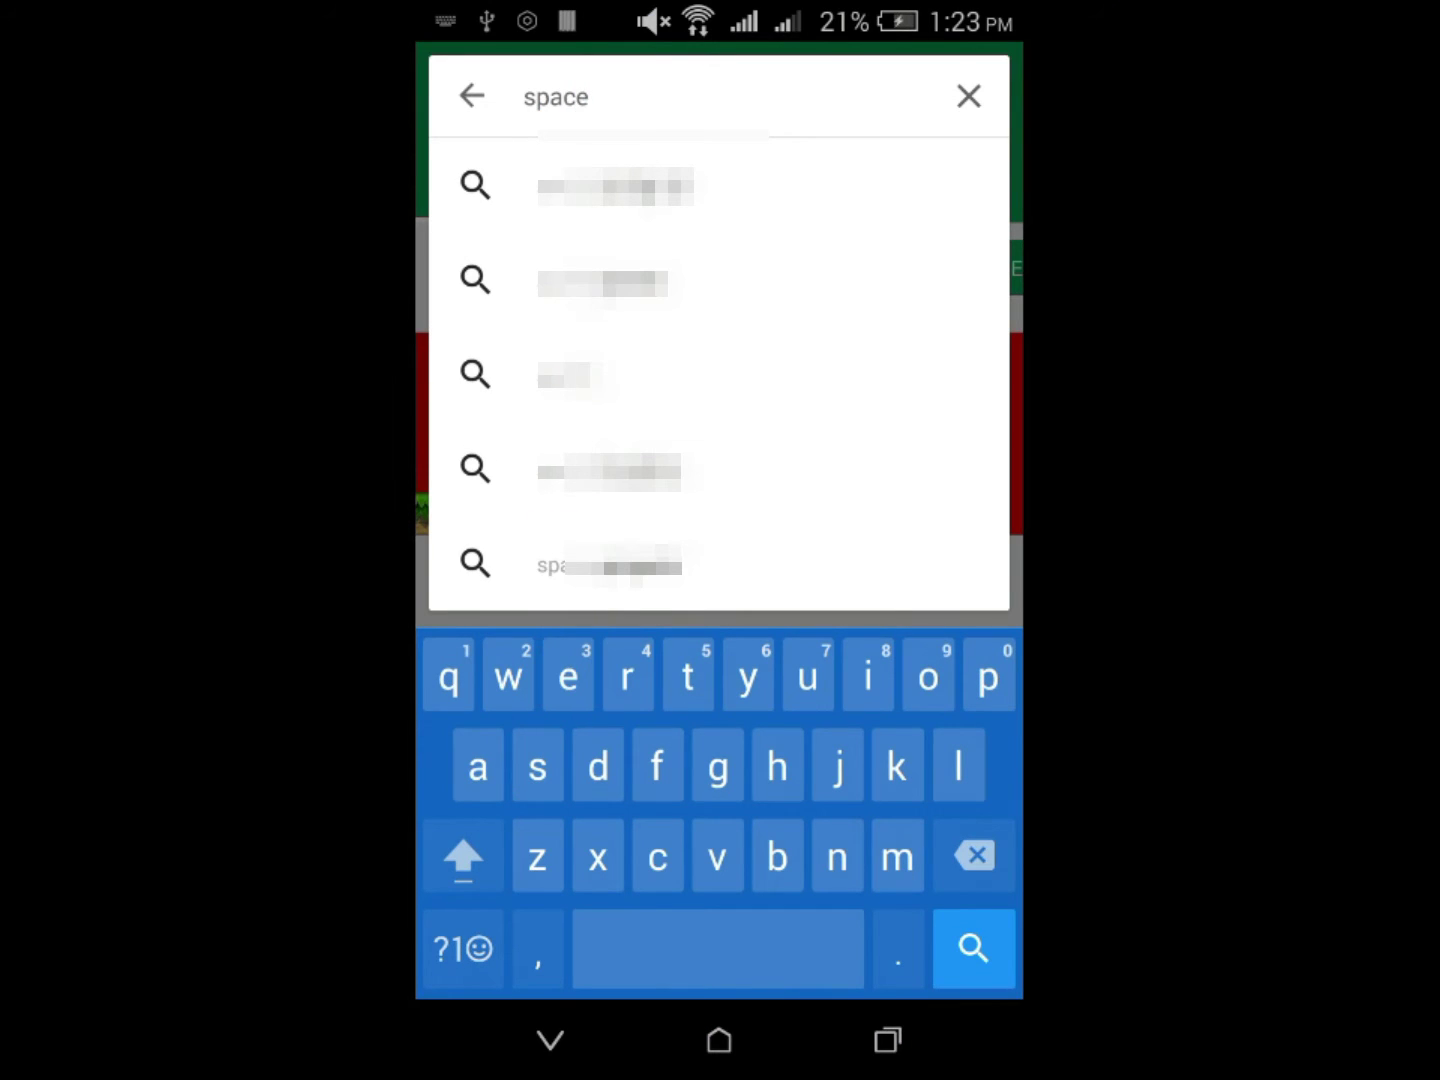
type(" desk")
Step: Find spacedesk (remote display) on Google Play, install it with Wi-Fi access accepted, and launch it
key("Return")
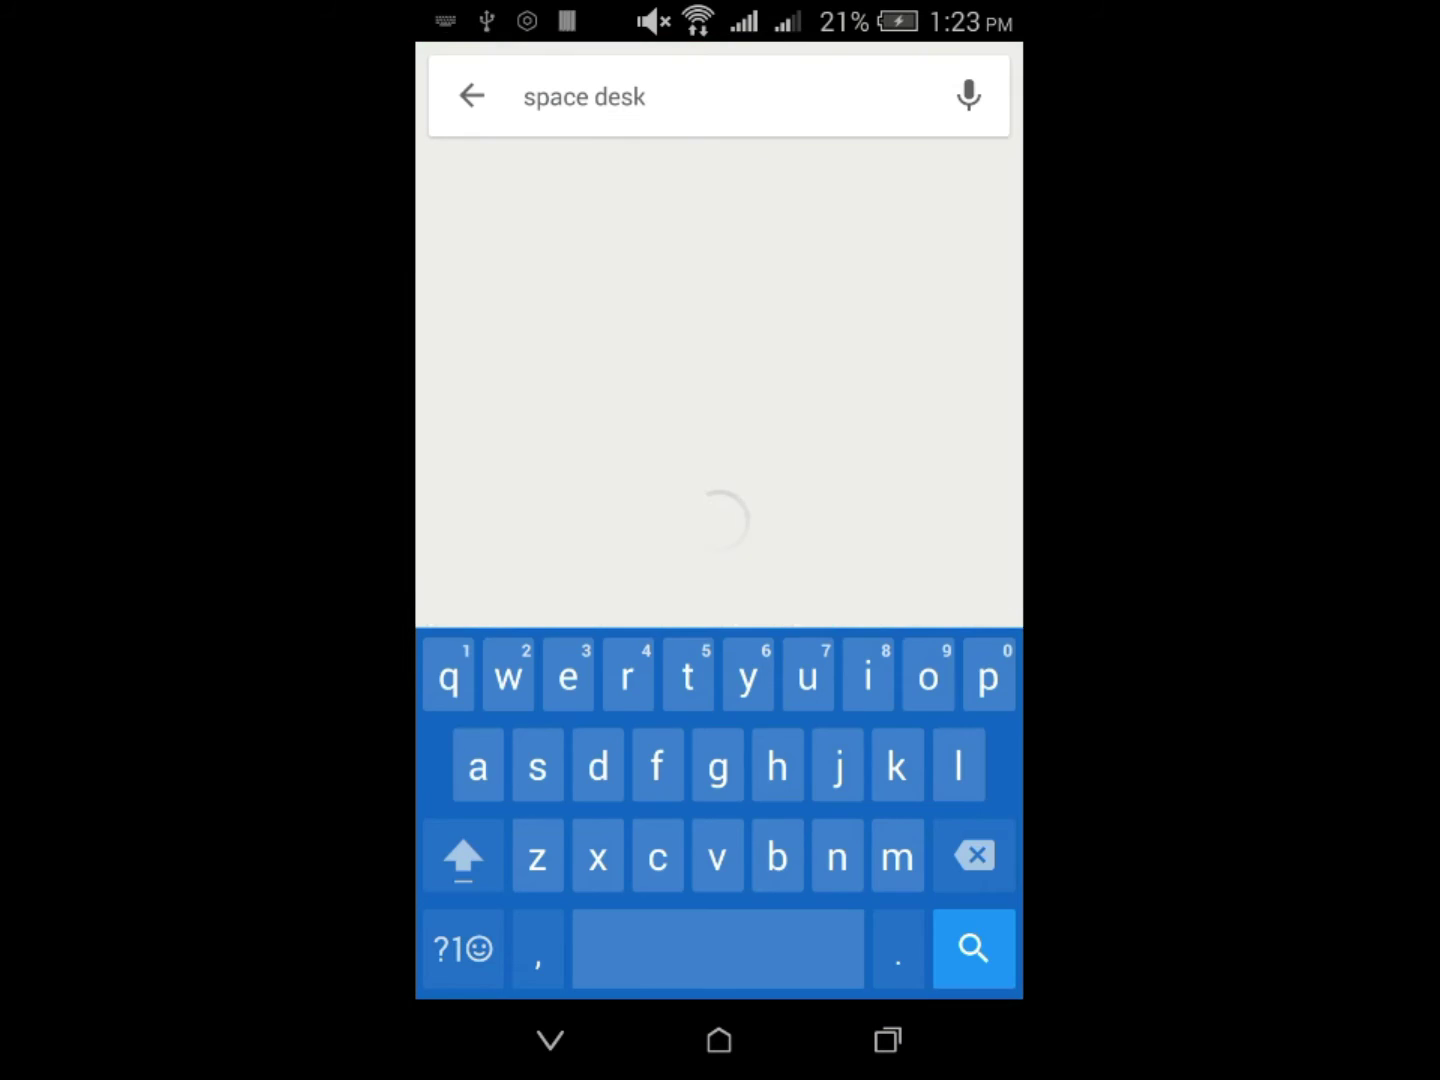
scroll(820, 678, "down", 1)
scroll(820, 678, "up", 1)
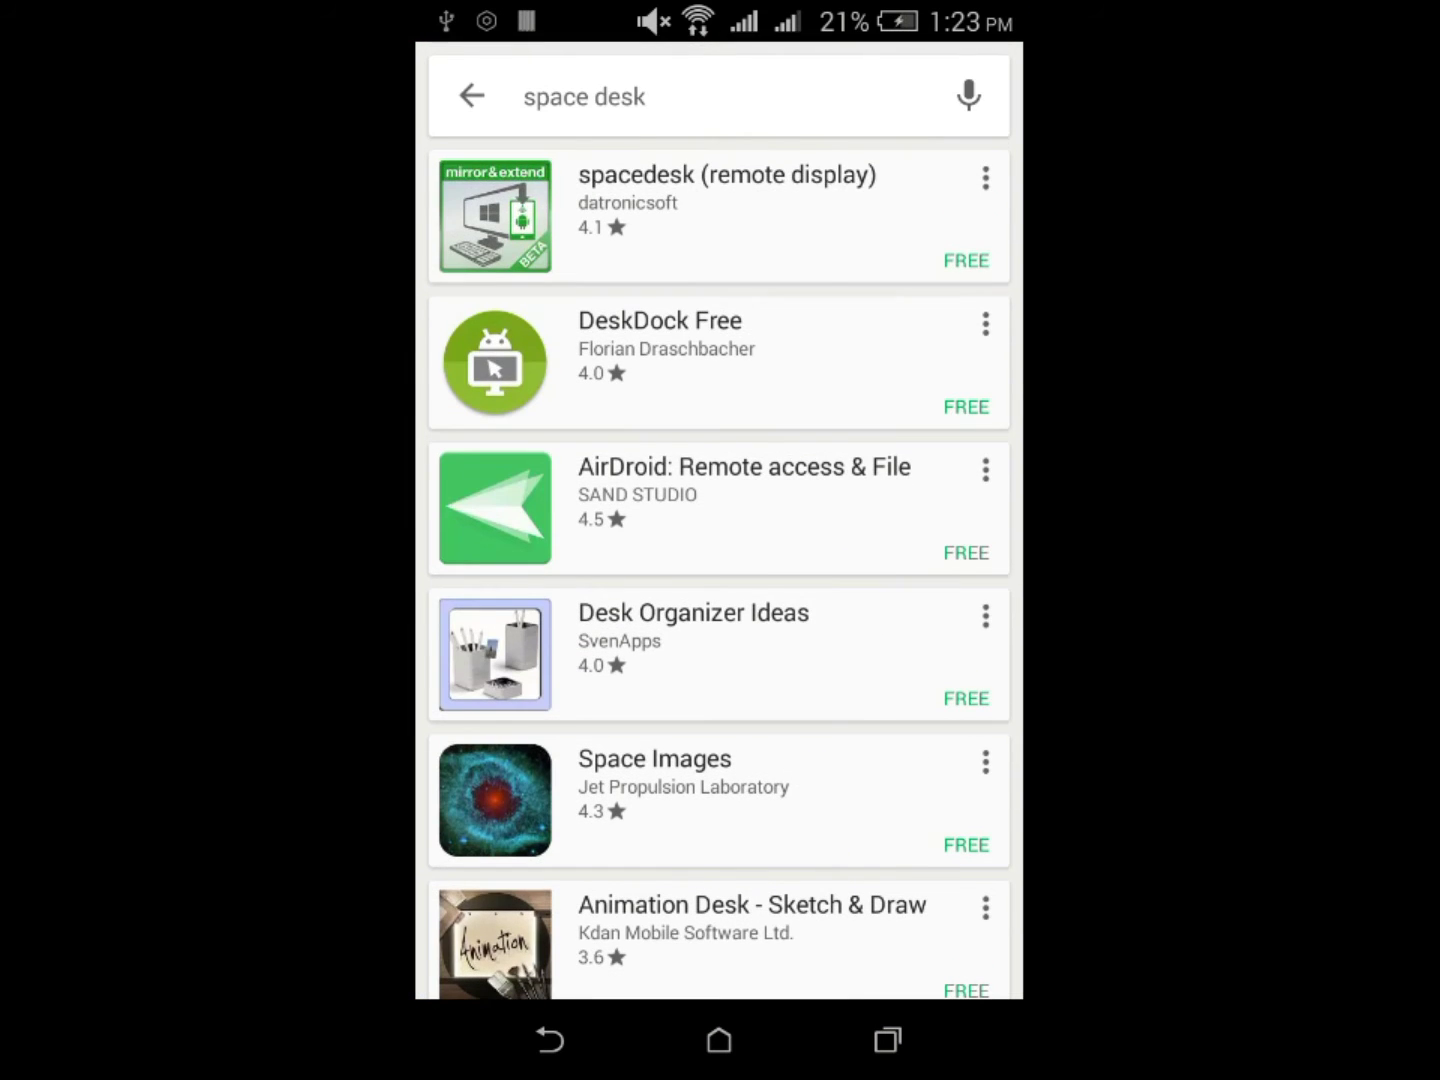
left_click(720, 214)
scroll(787, 669, "down", 5)
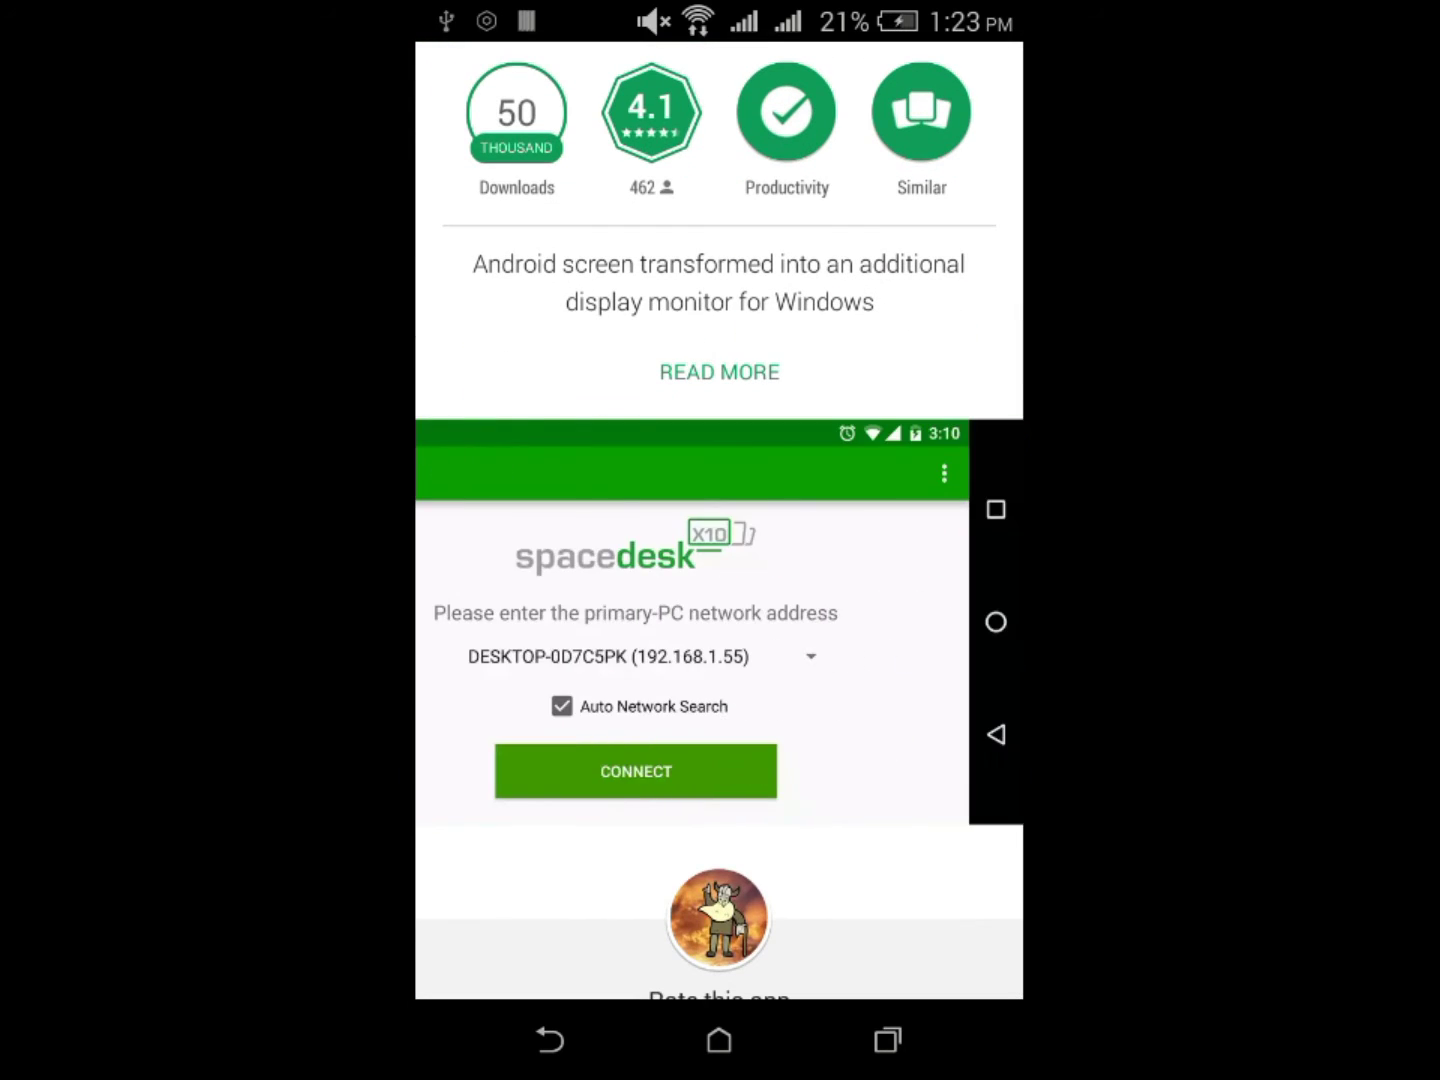
scroll(720, 608, "down", 1)
scroll(884, 654, "down", 5)
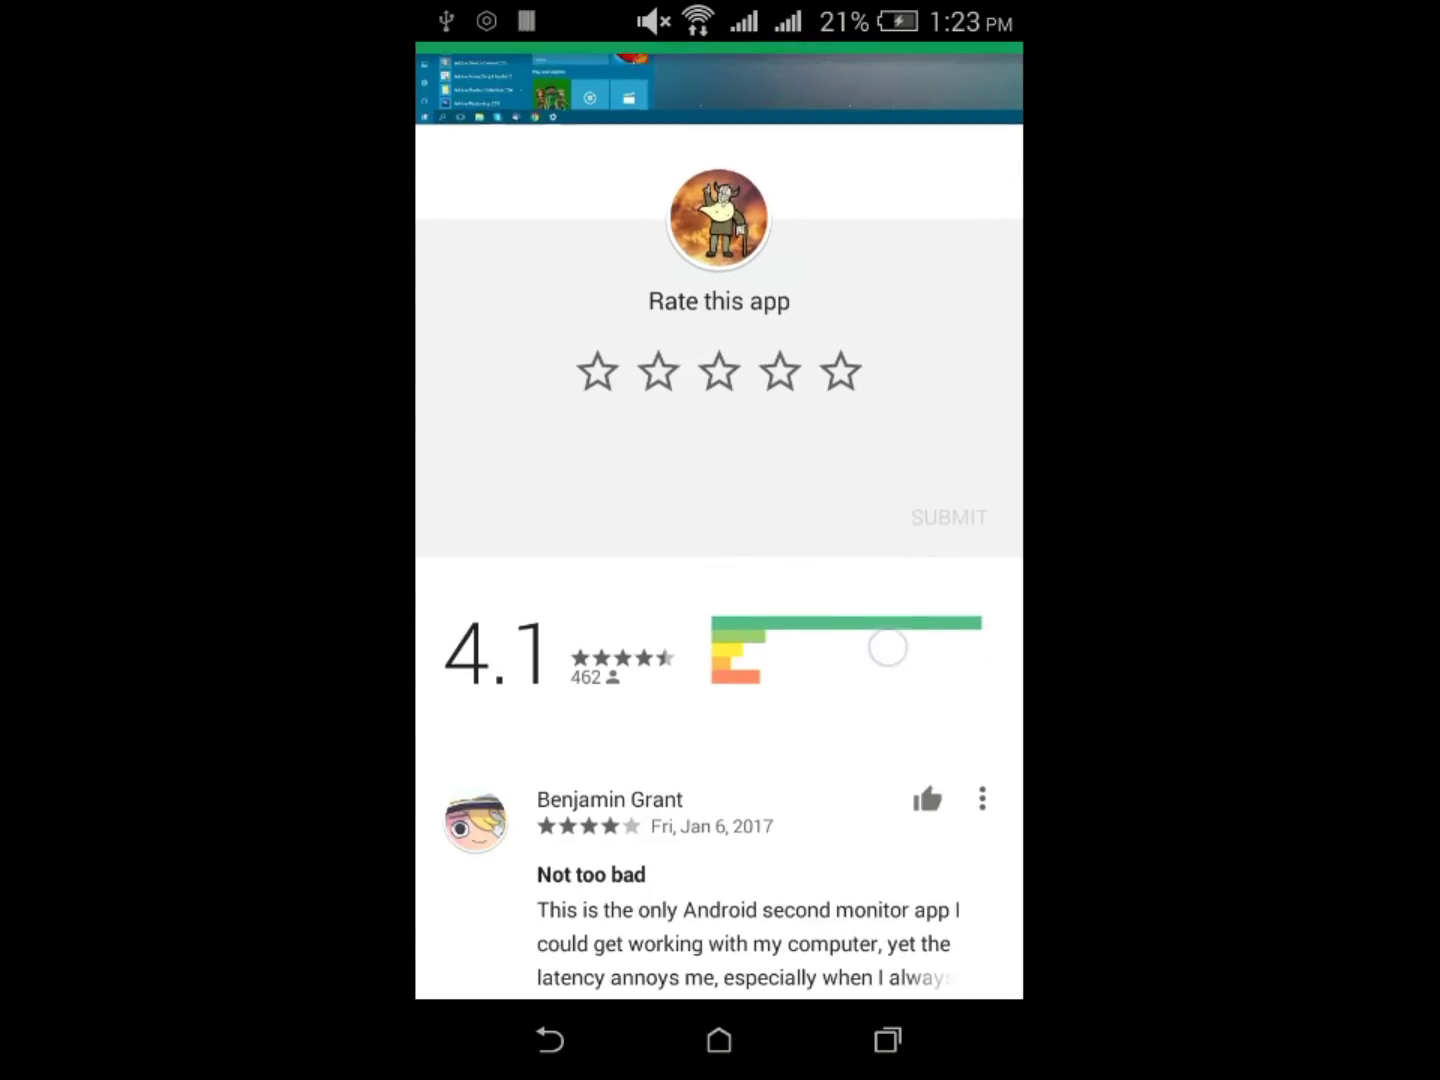
scroll(888, 646, "up", 10)
left_click(931, 533)
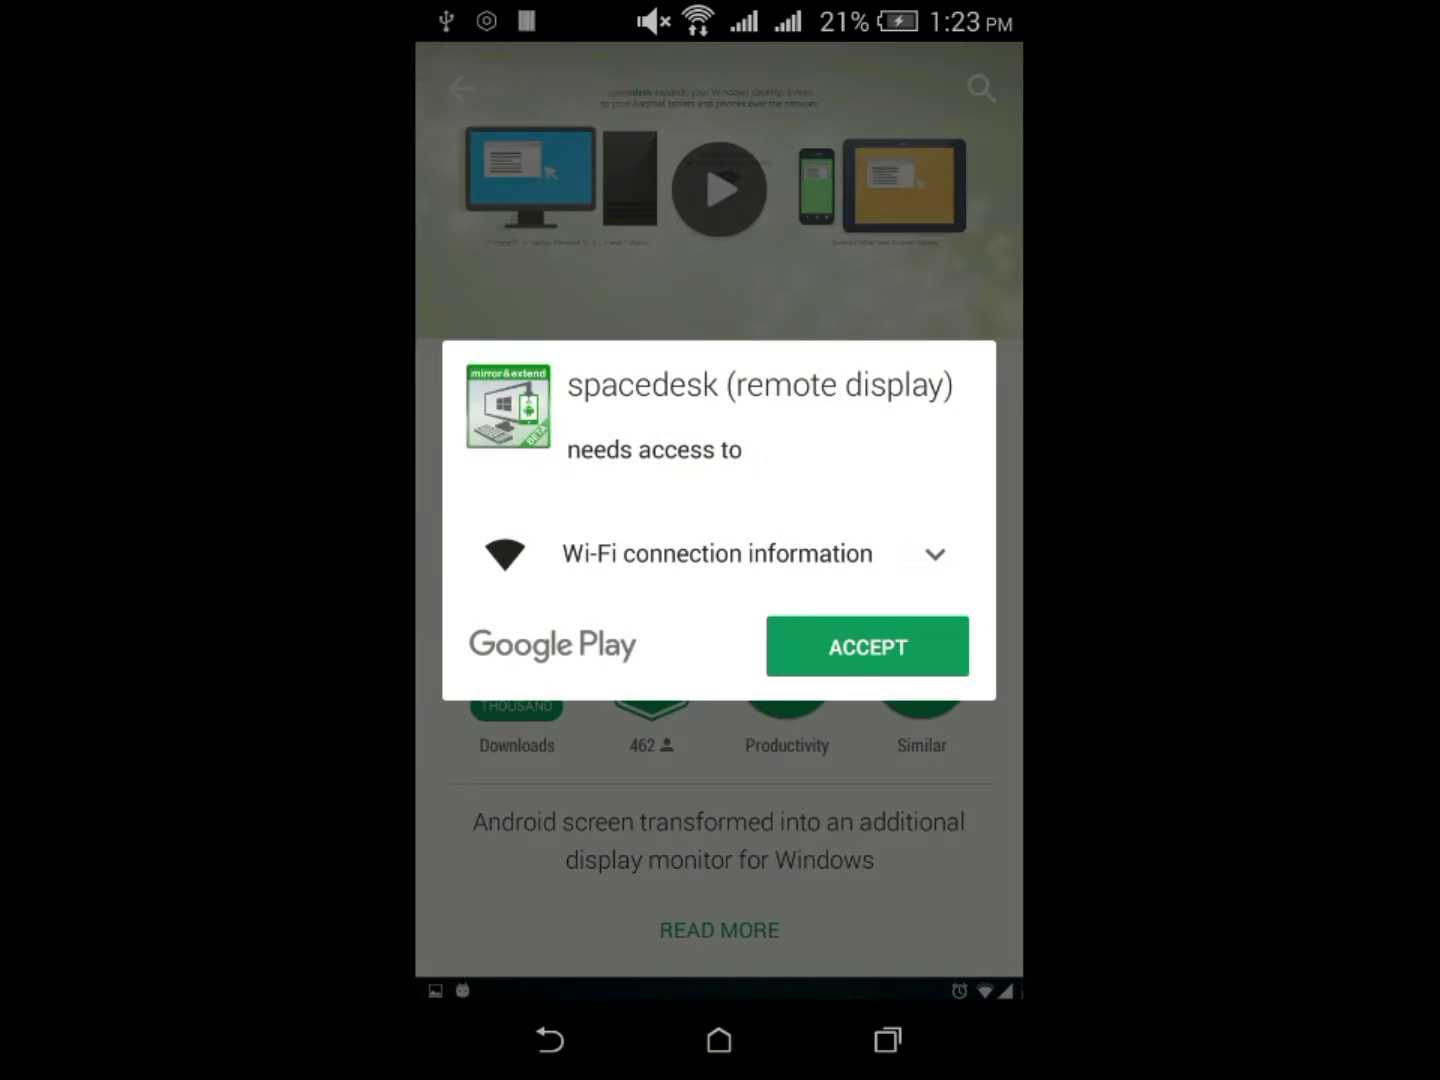
left_click(888, 646)
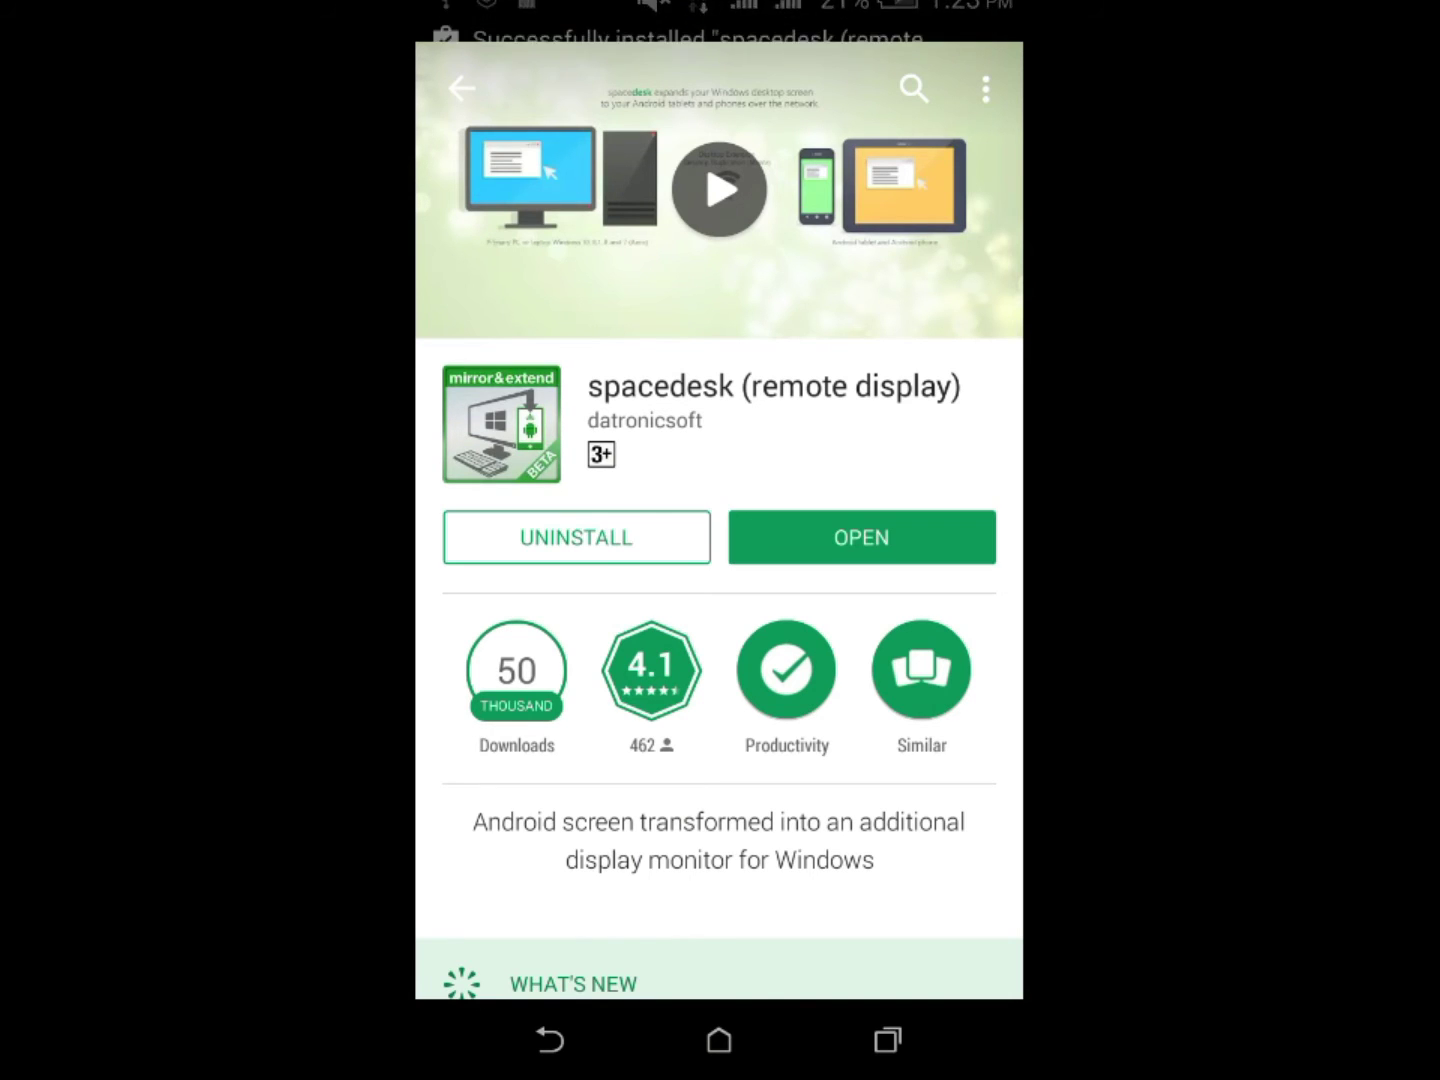
left_click(900, 543)
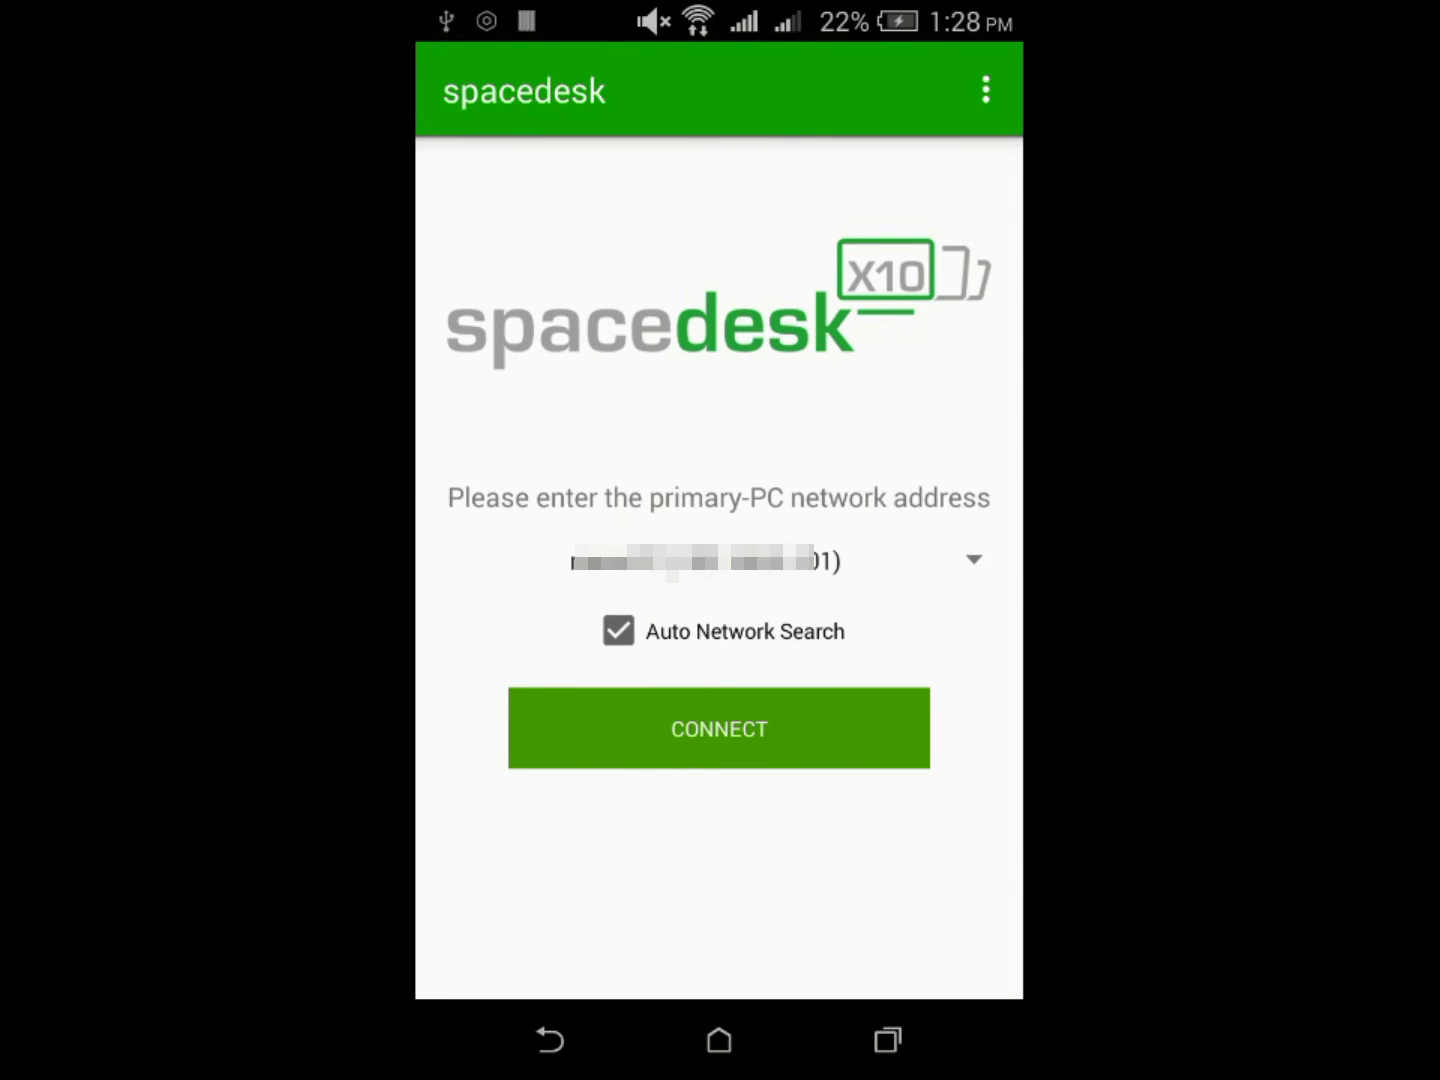
Step: In spacedesk Settings > Compression, set colour depth to low quality/fast speed and lower the image quality
left_click(985, 90)
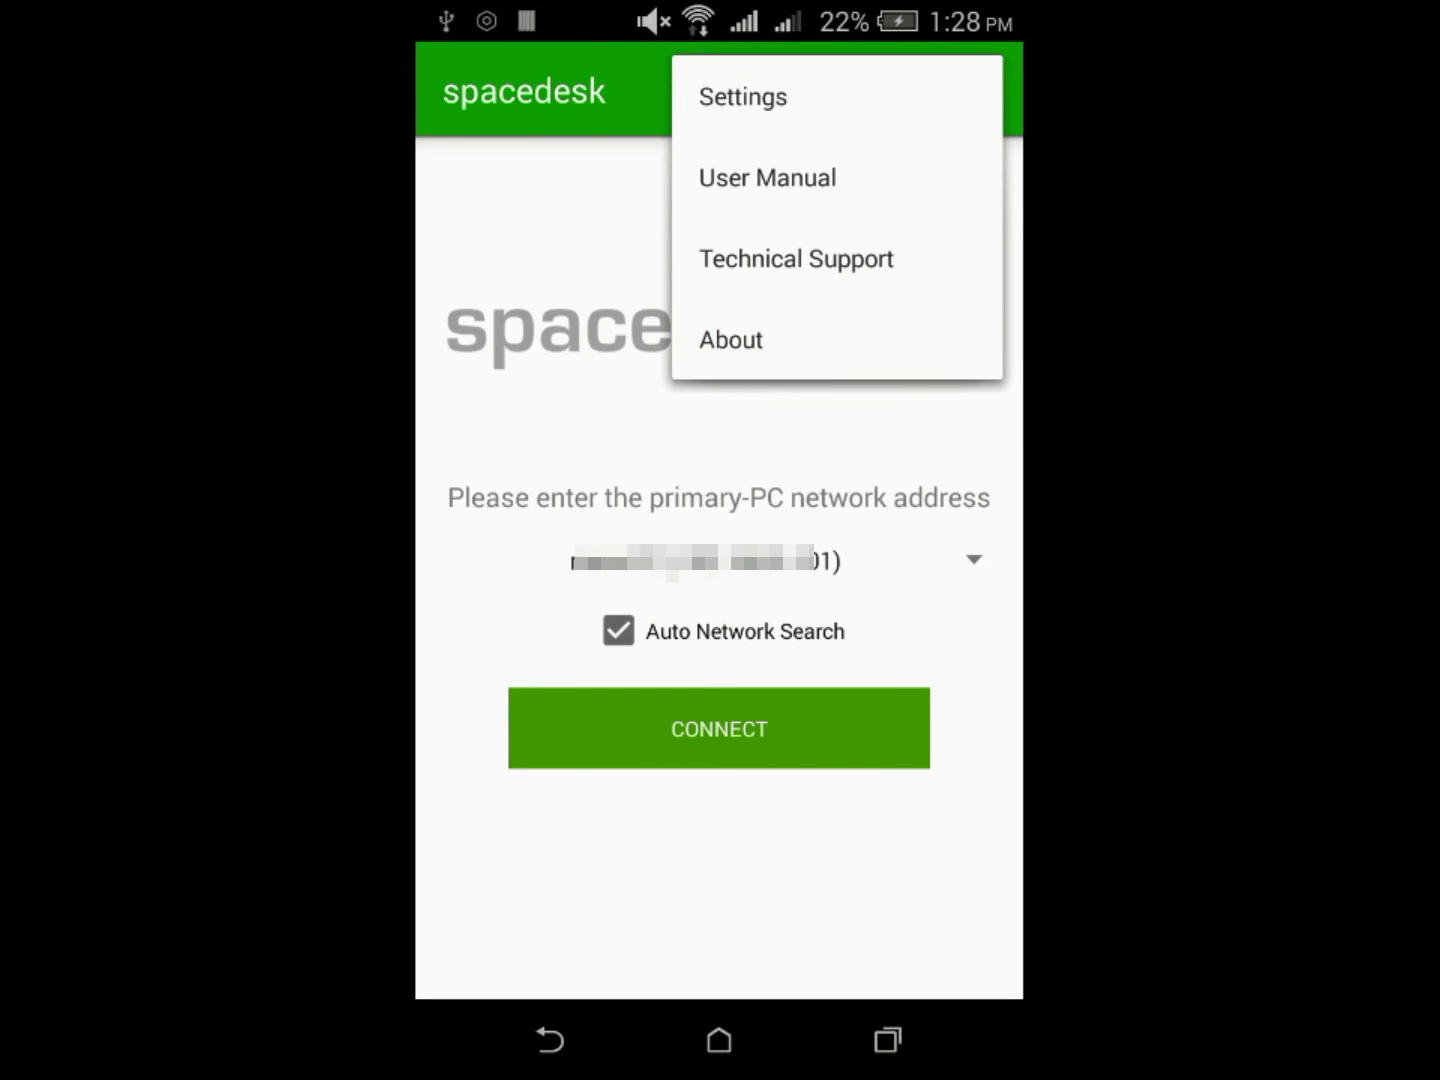
left_click(903, 101)
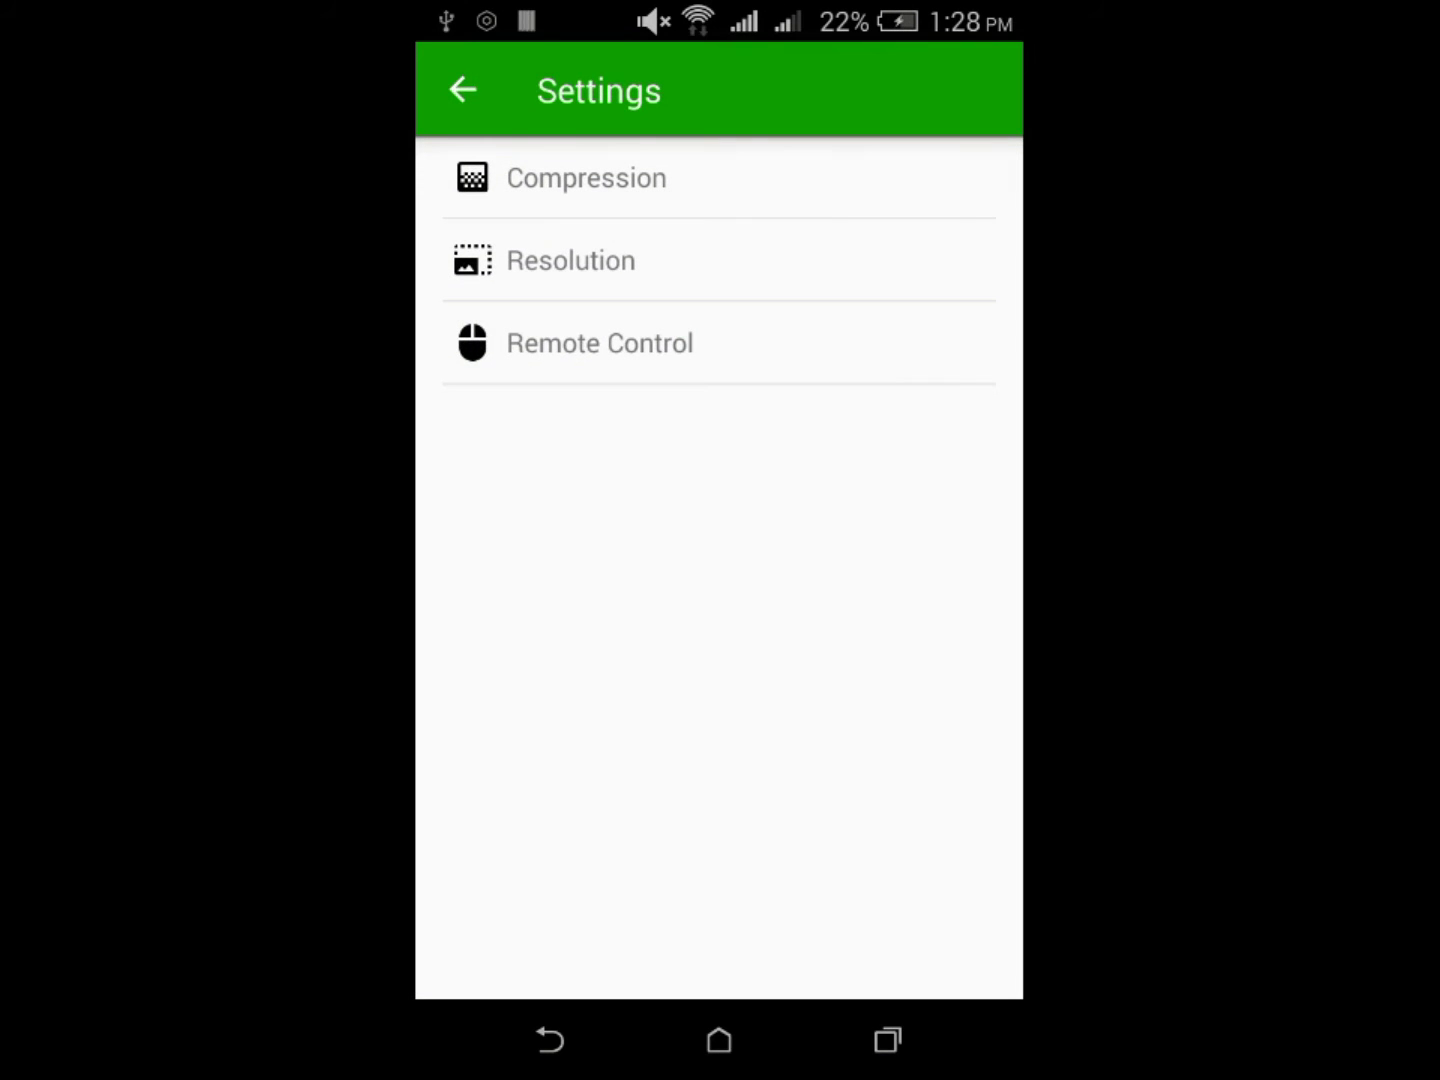
left_click(585, 178)
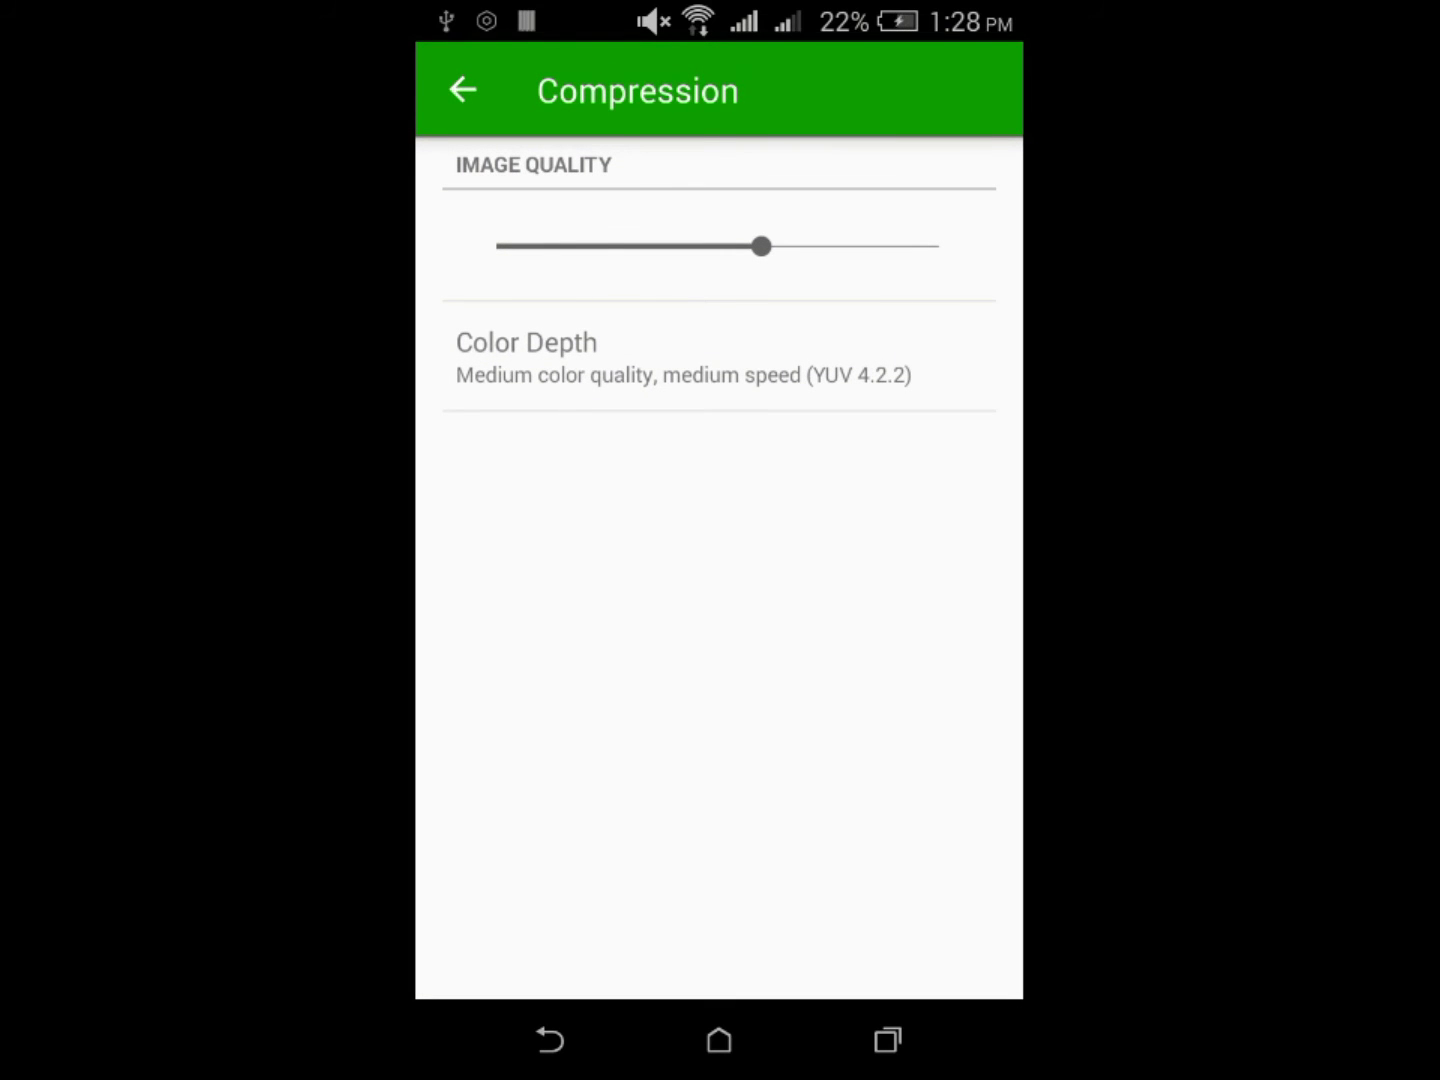
left_click(718, 355)
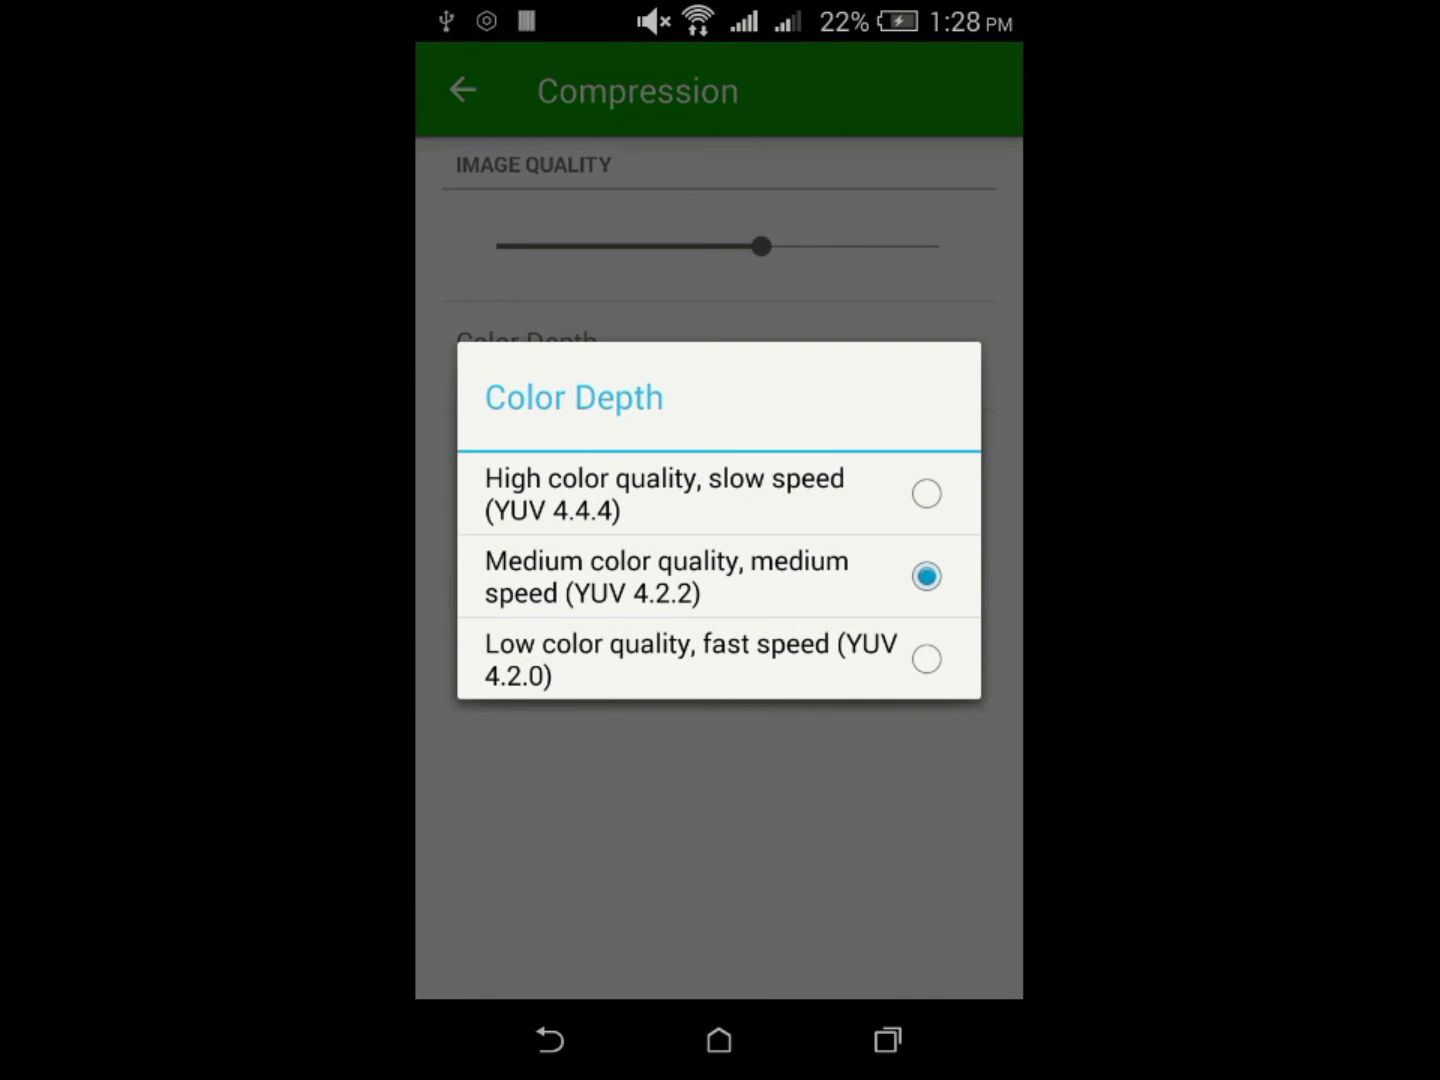
left_click(697, 659)
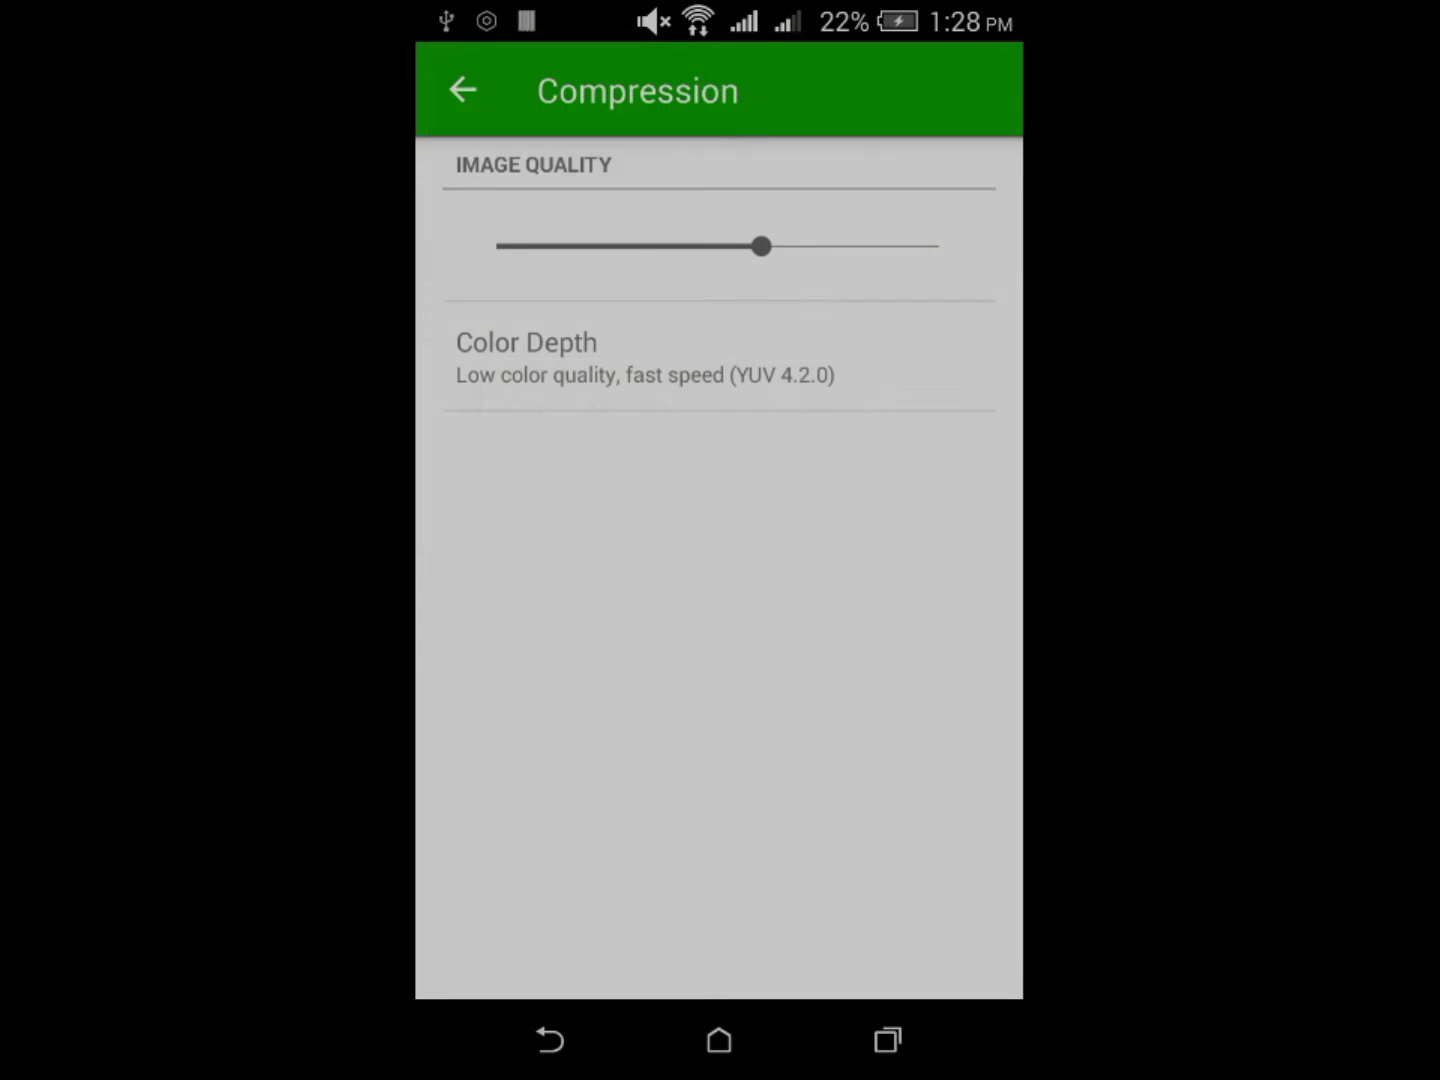
left_click_drag(762, 246, 669, 245)
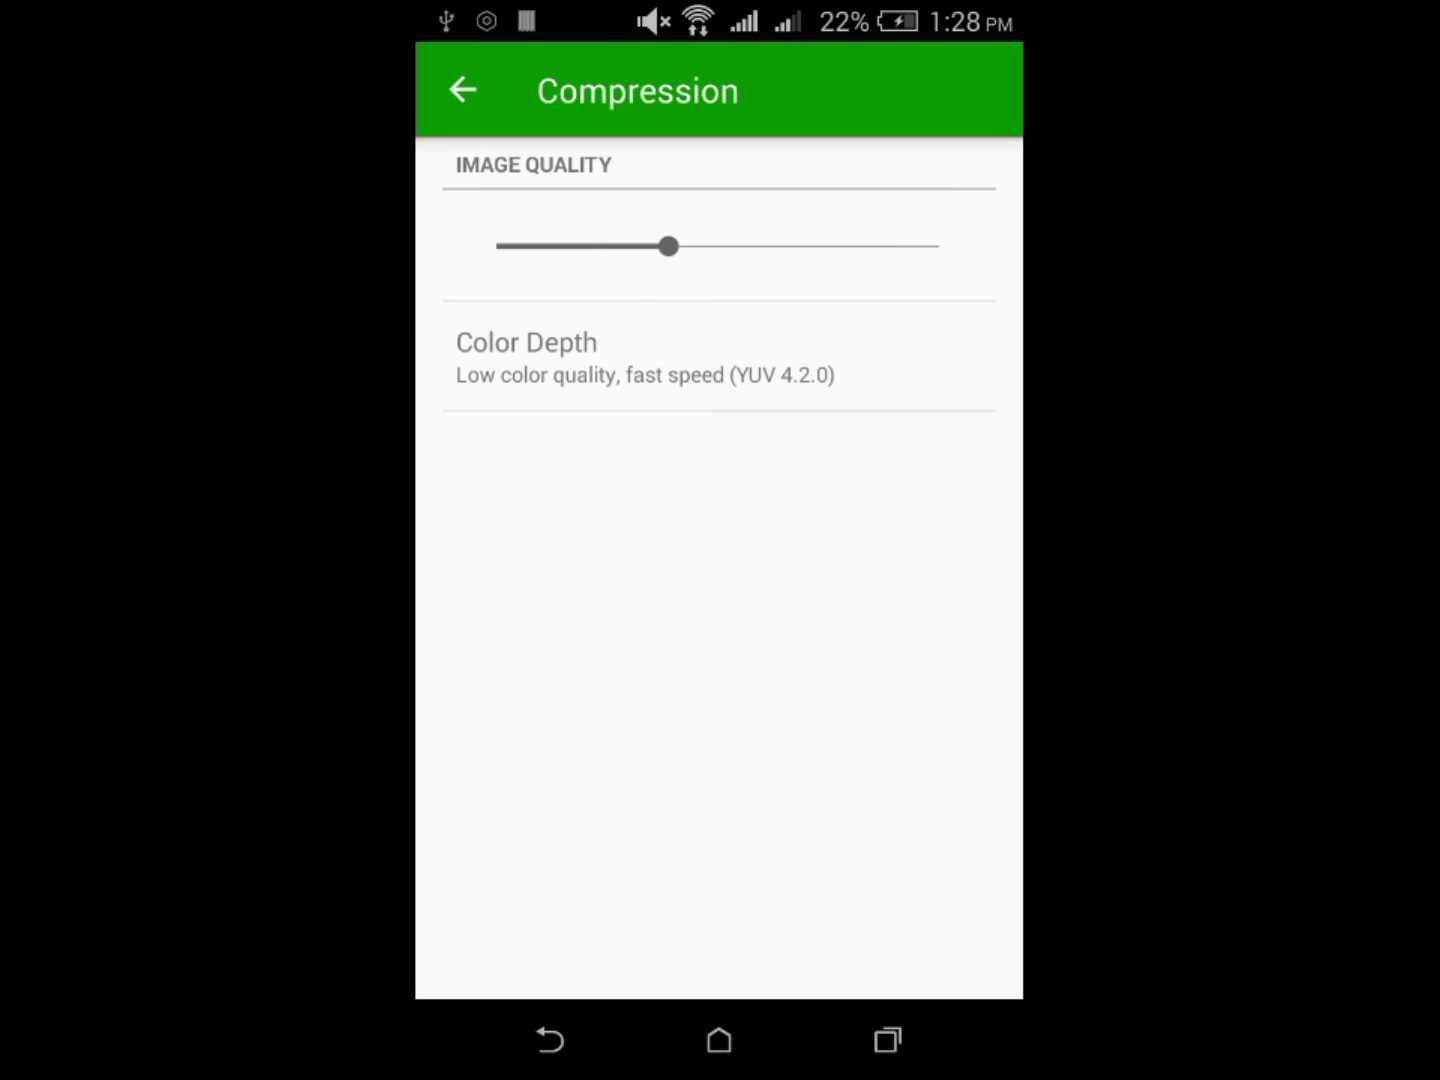
left_click(463, 90)
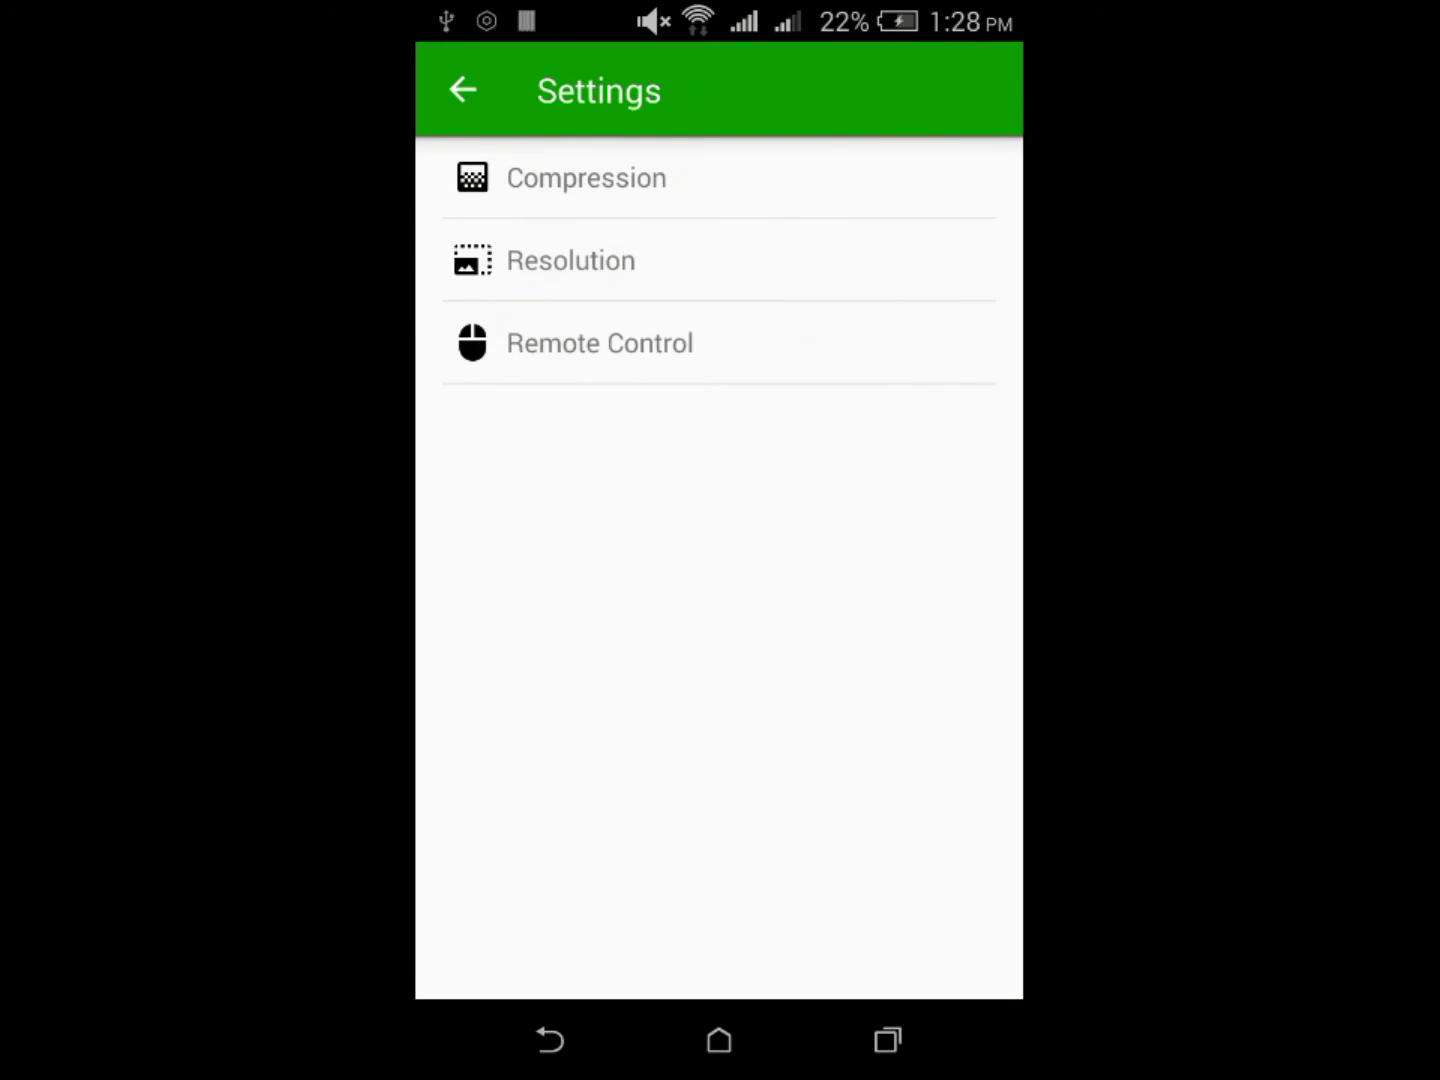
Step: In Remote Control settings, enable touch screen control of the PC
left_click(599, 344)
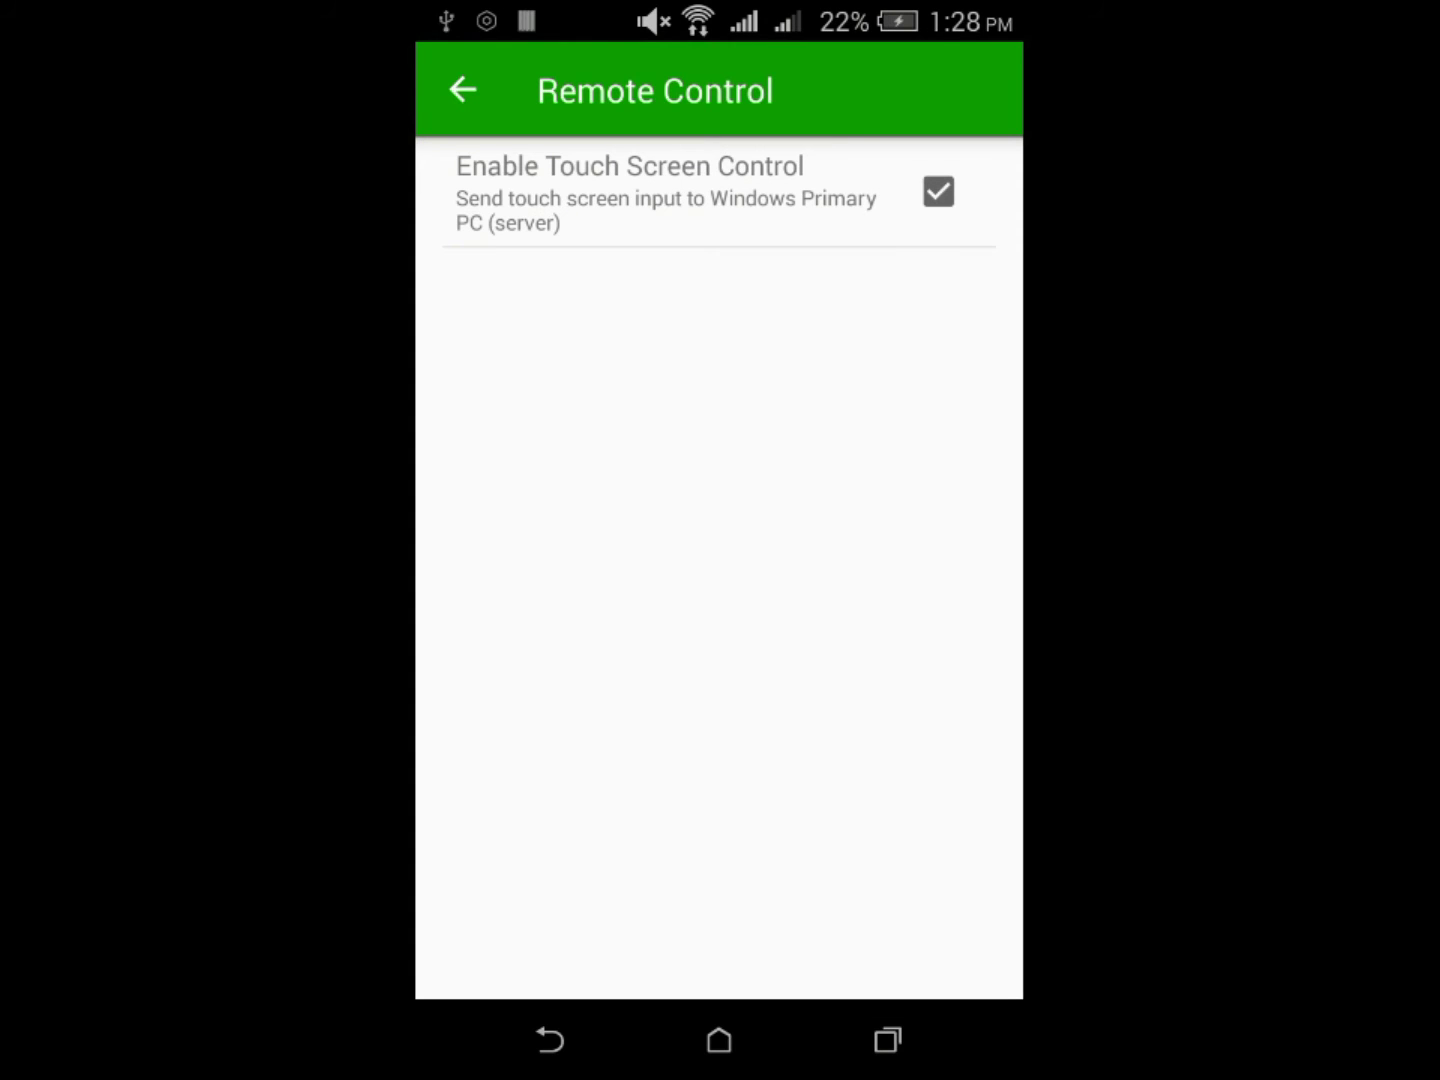
left_click(939, 192)
left_click(957, 213)
left_click(462, 89)
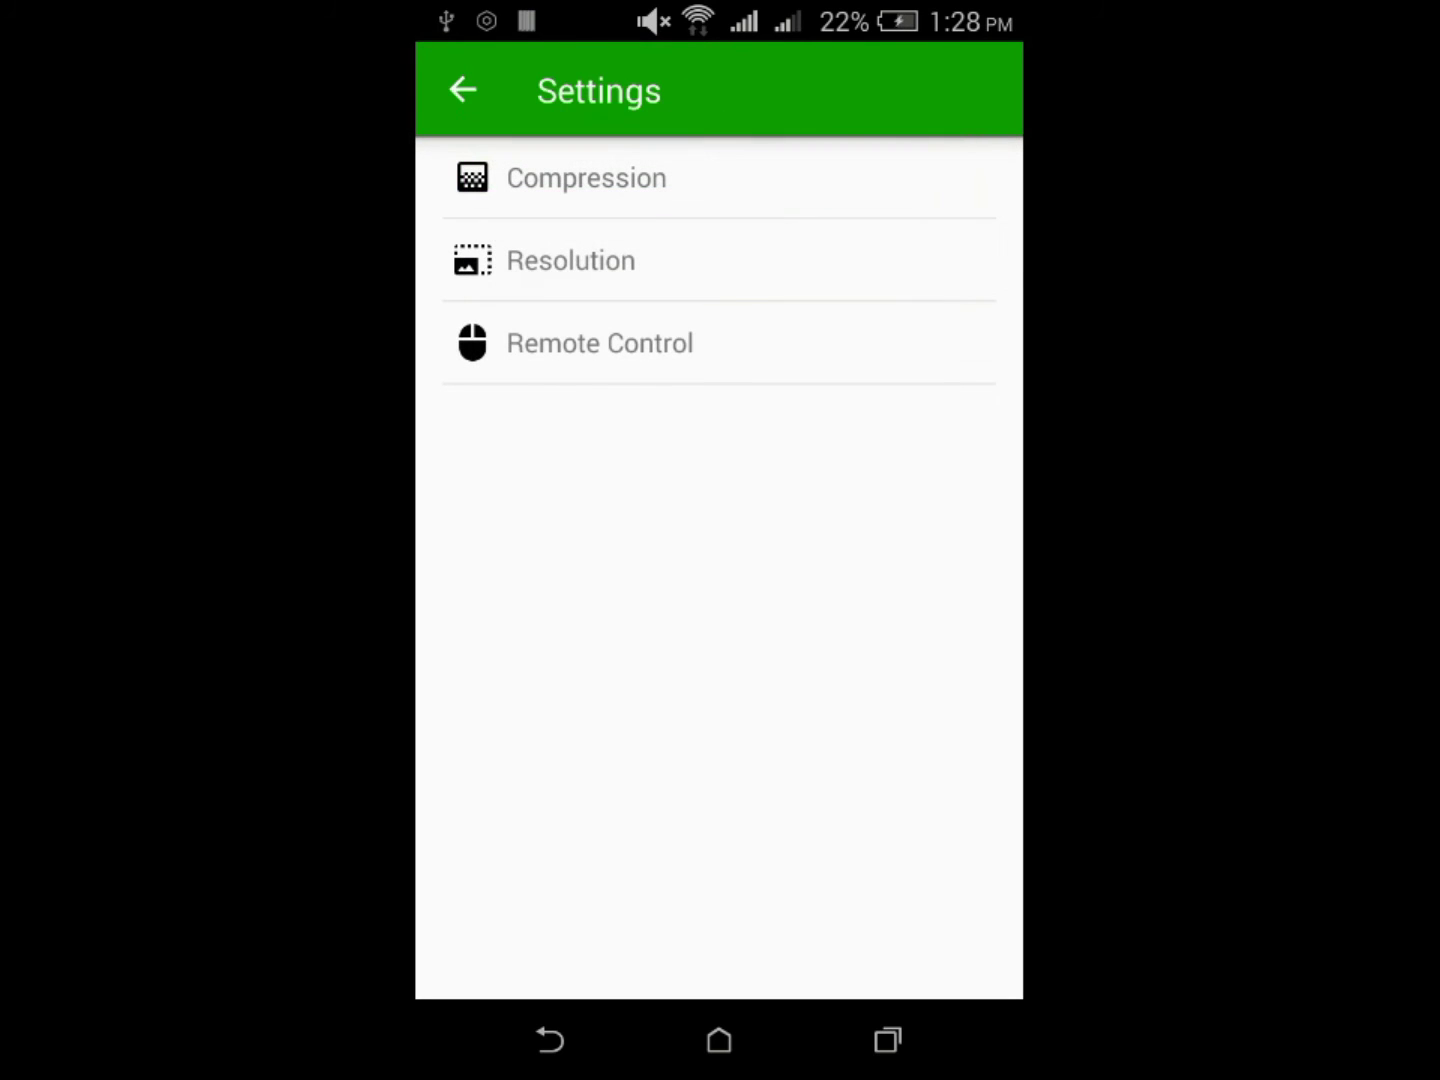
Step: Under Resolution > Custom Resolutions, select 800x600
left_click(909, 282)
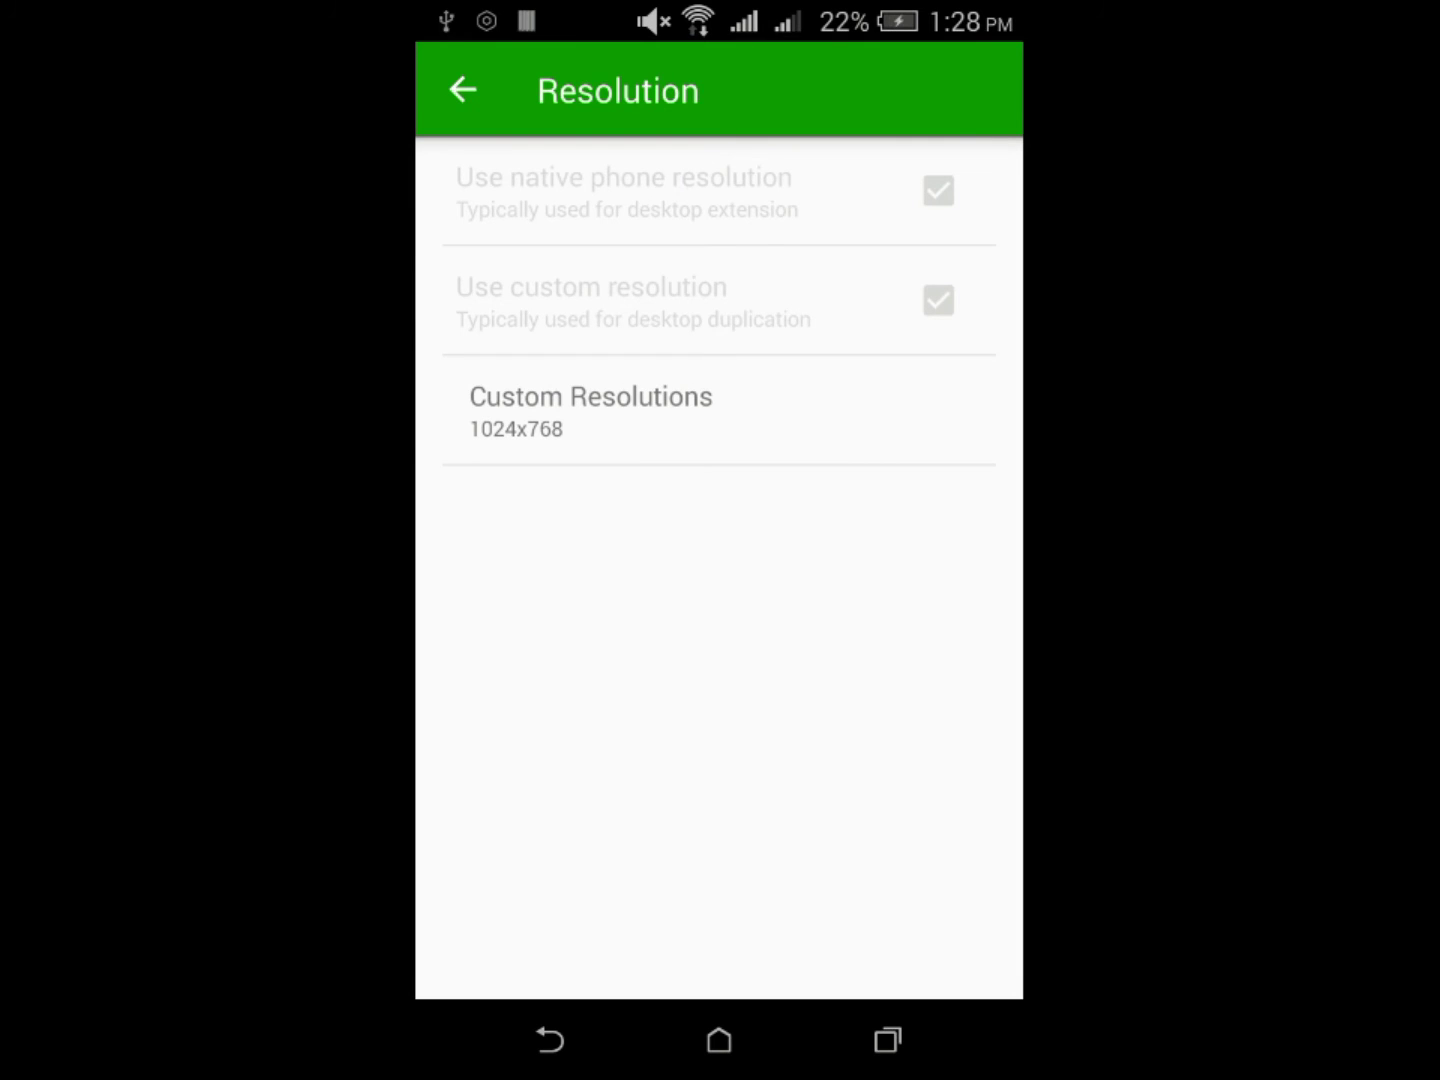
left_click(883, 433)
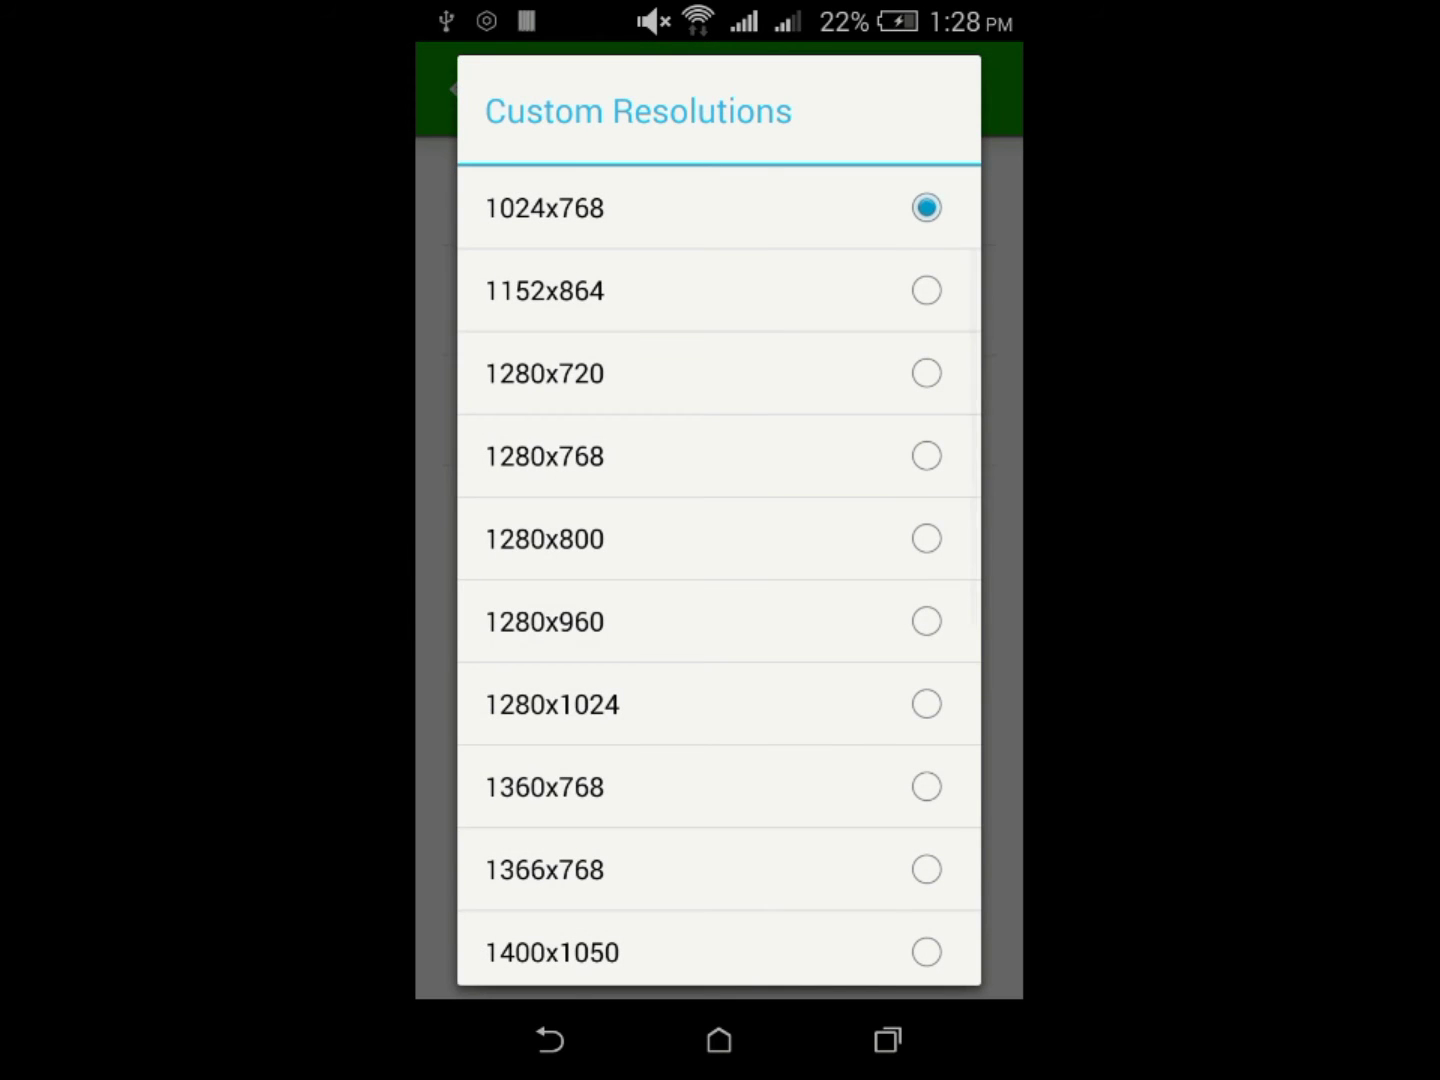
left_click_drag(828, 801, 929, 209)
left_click_drag(801, 647, 900, 279)
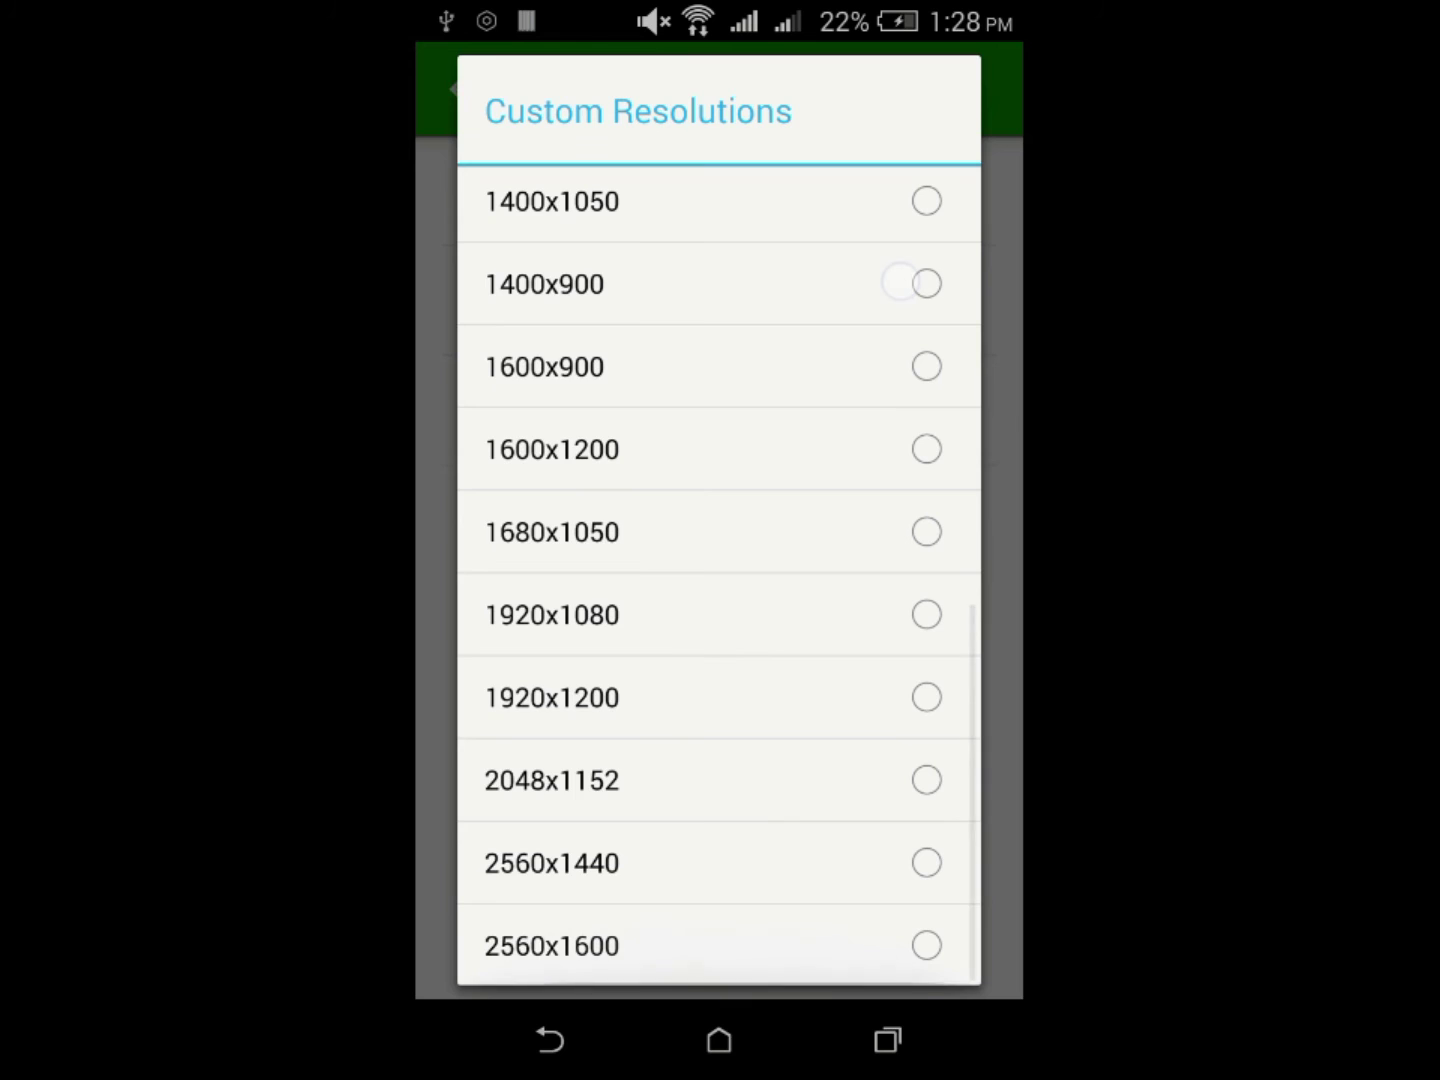
left_click_drag(787, 495, 788, 872)
left_click_drag(817, 551, 816, 946)
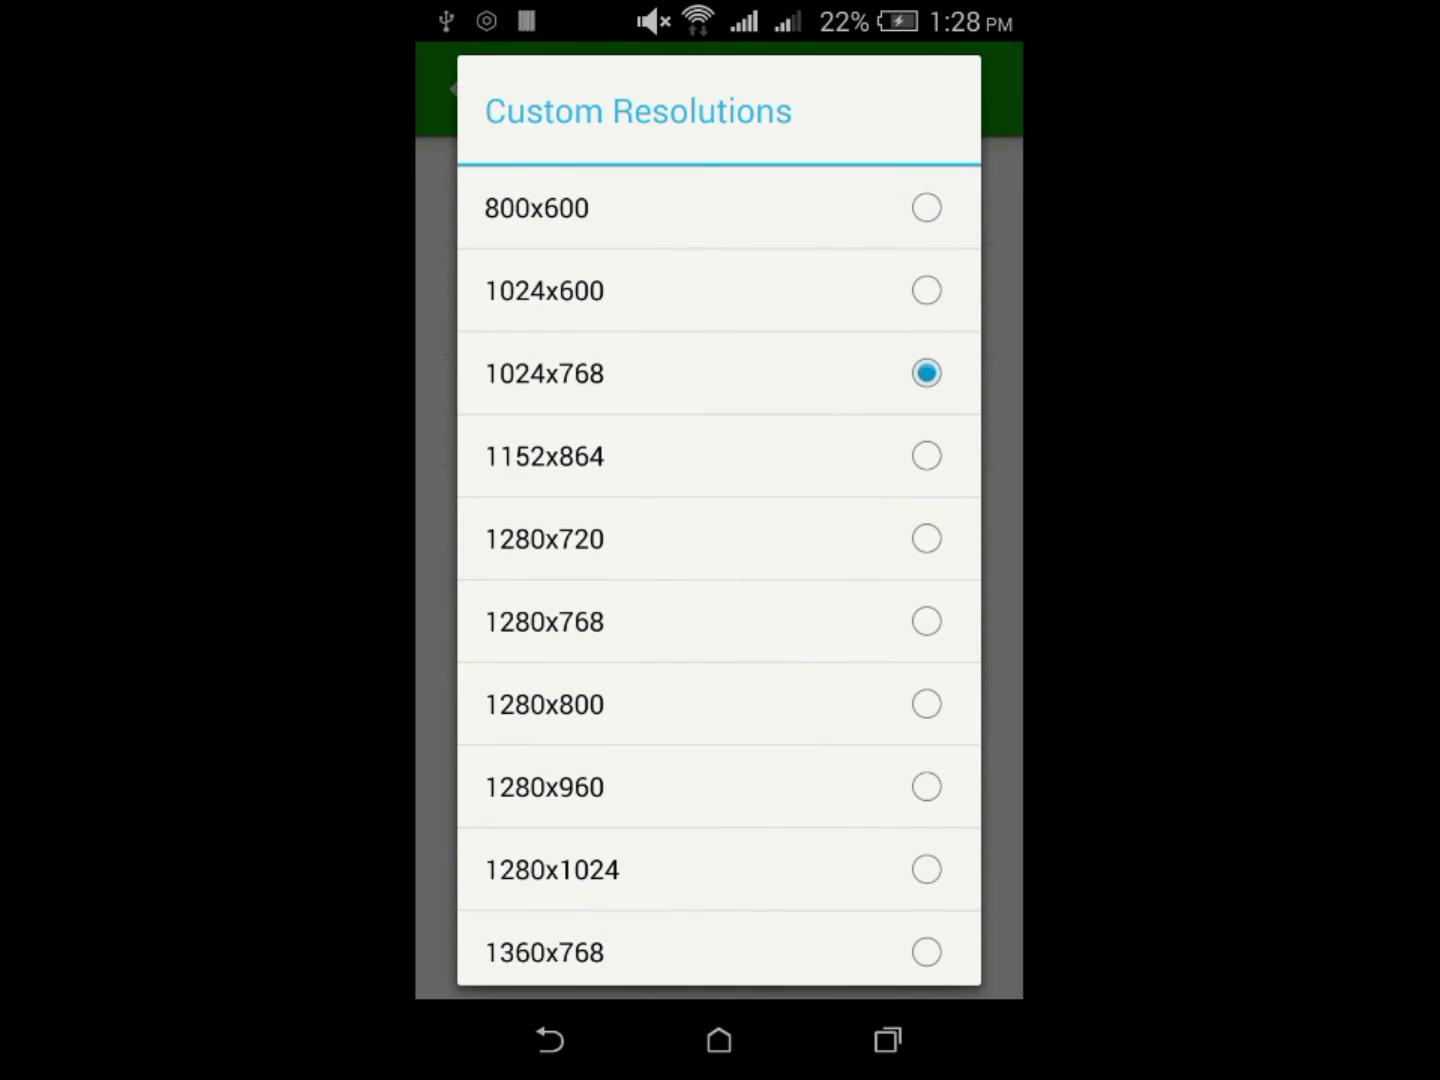
left_click(925, 209)
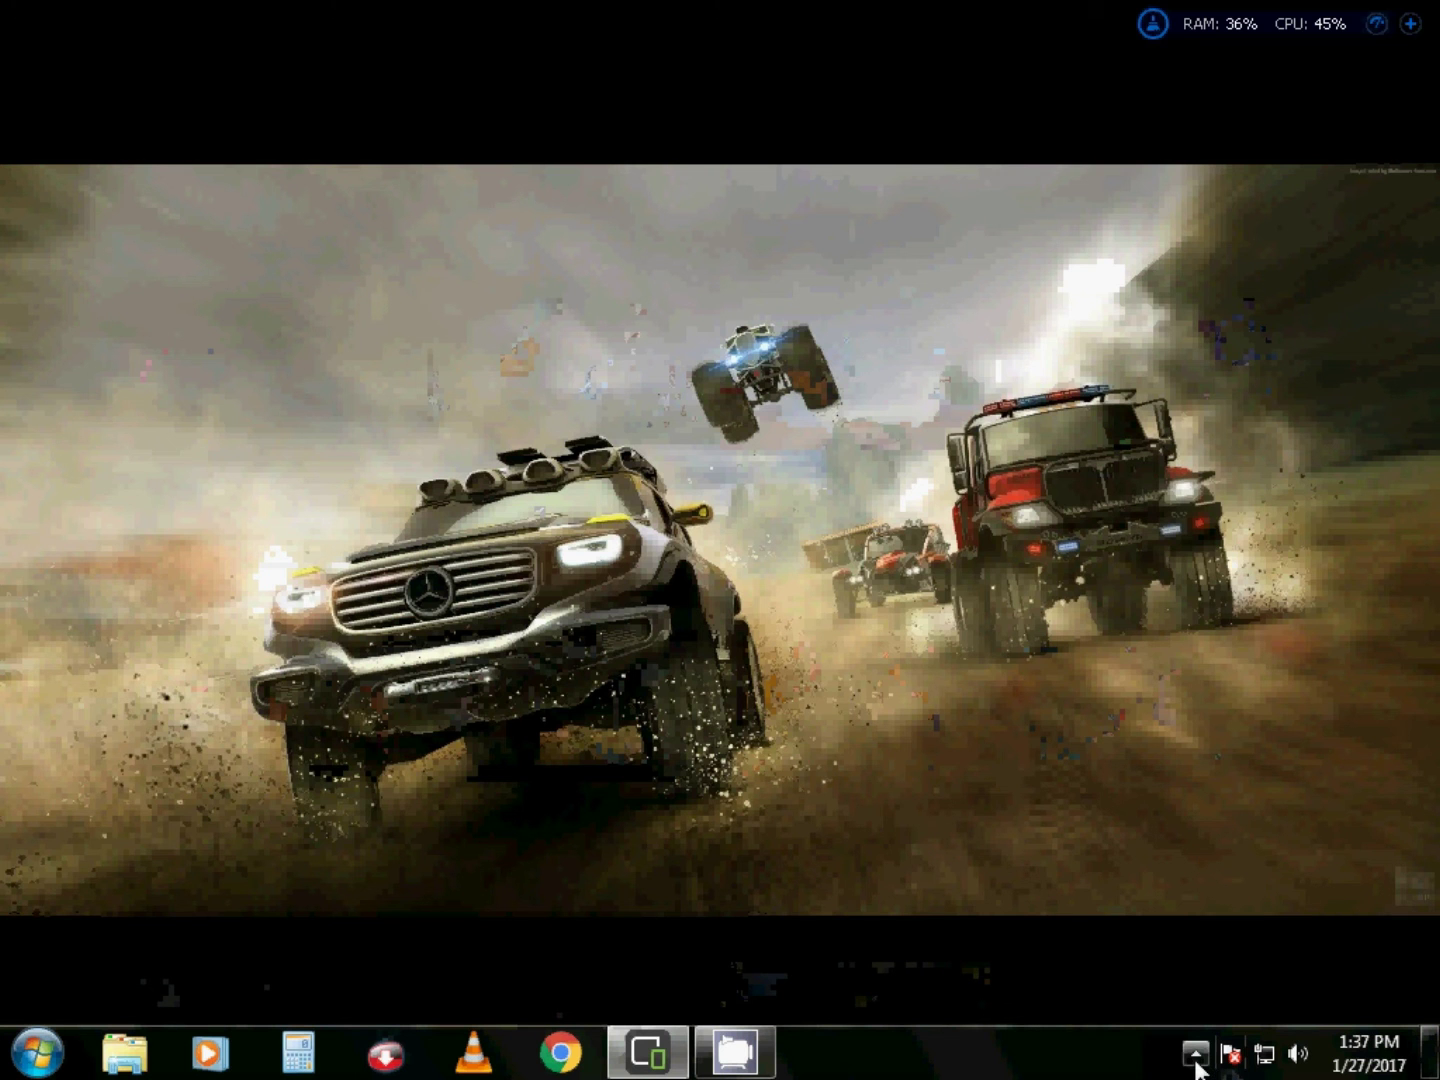
left_click(1195, 1057)
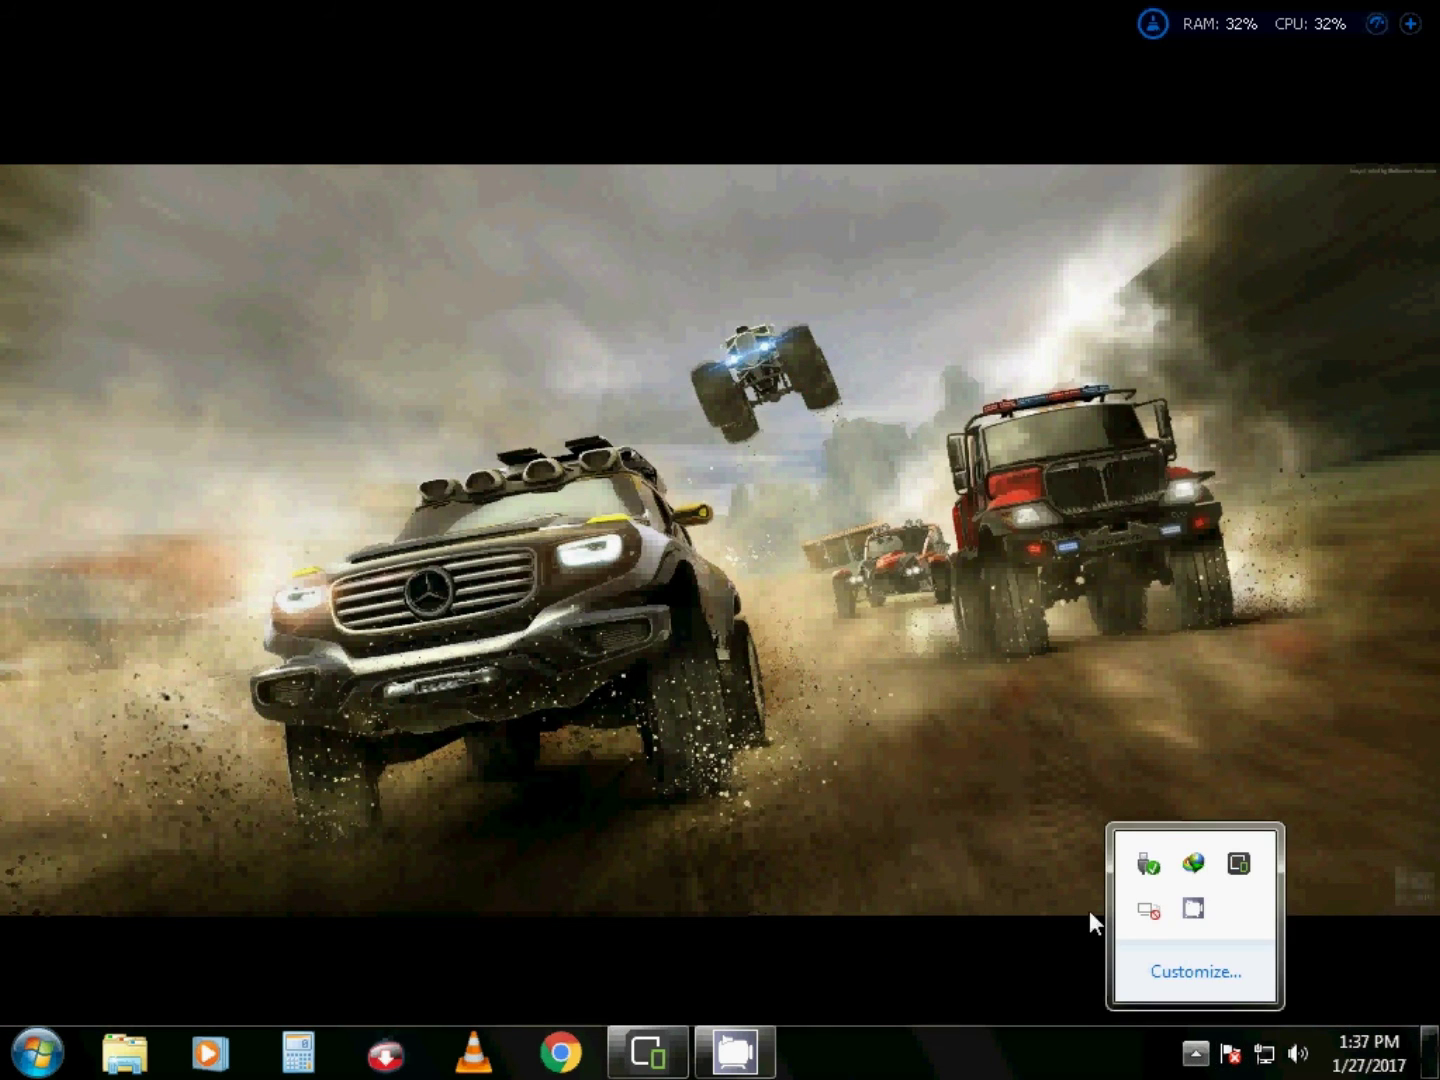
right_click(1148, 911)
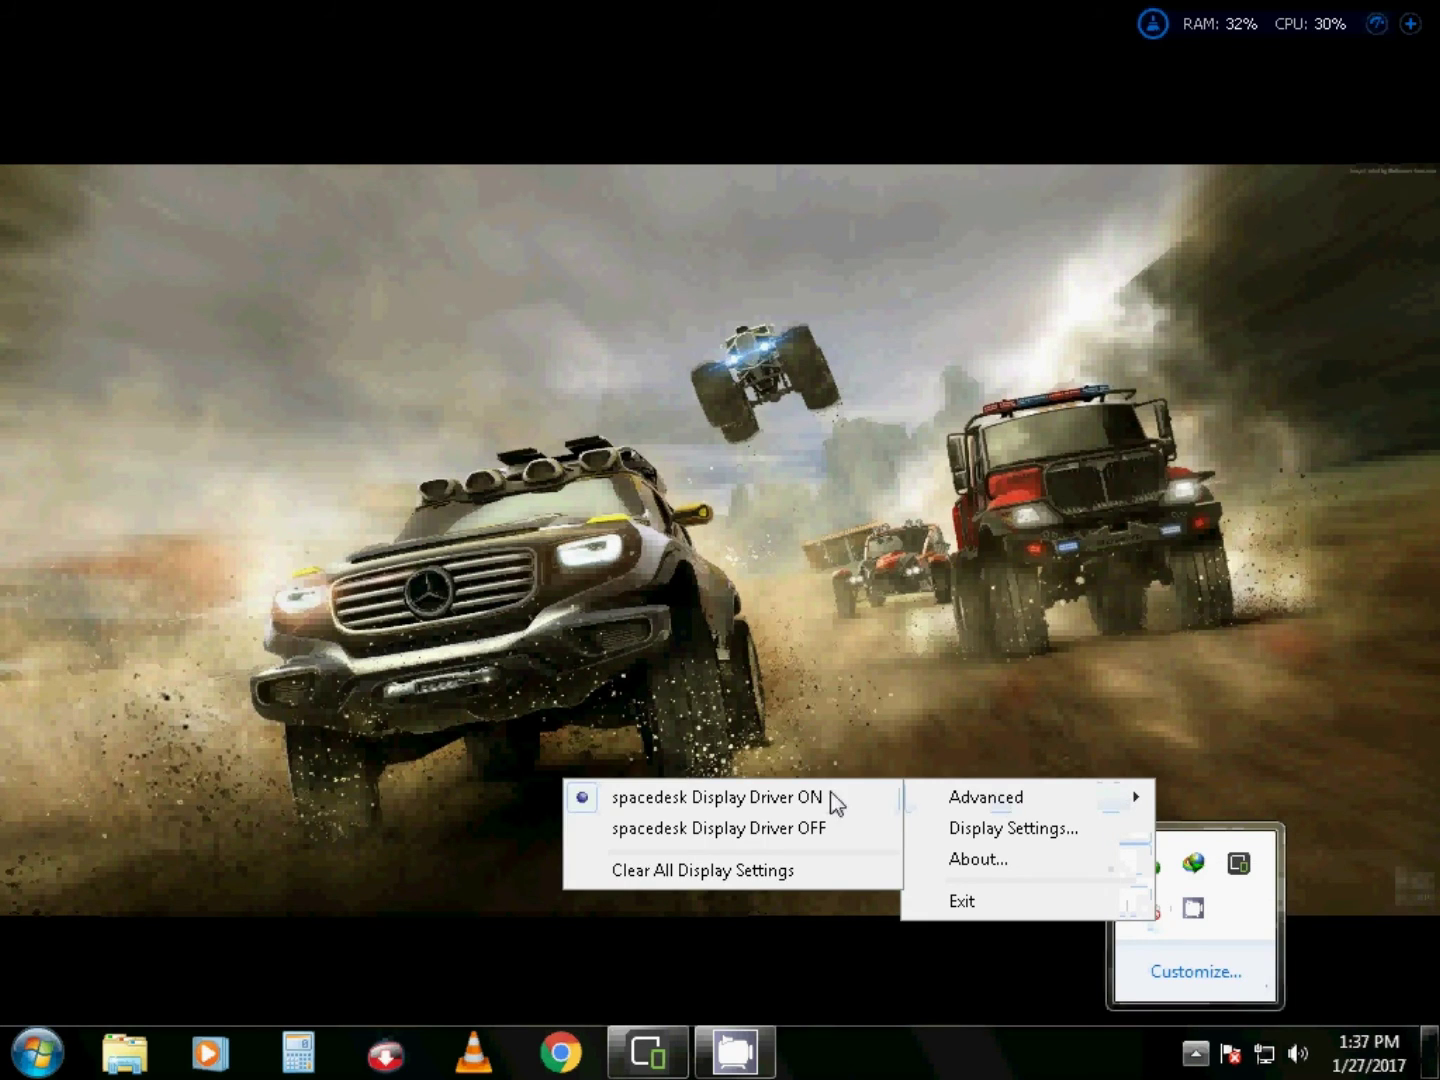
mouse_move(1028, 796)
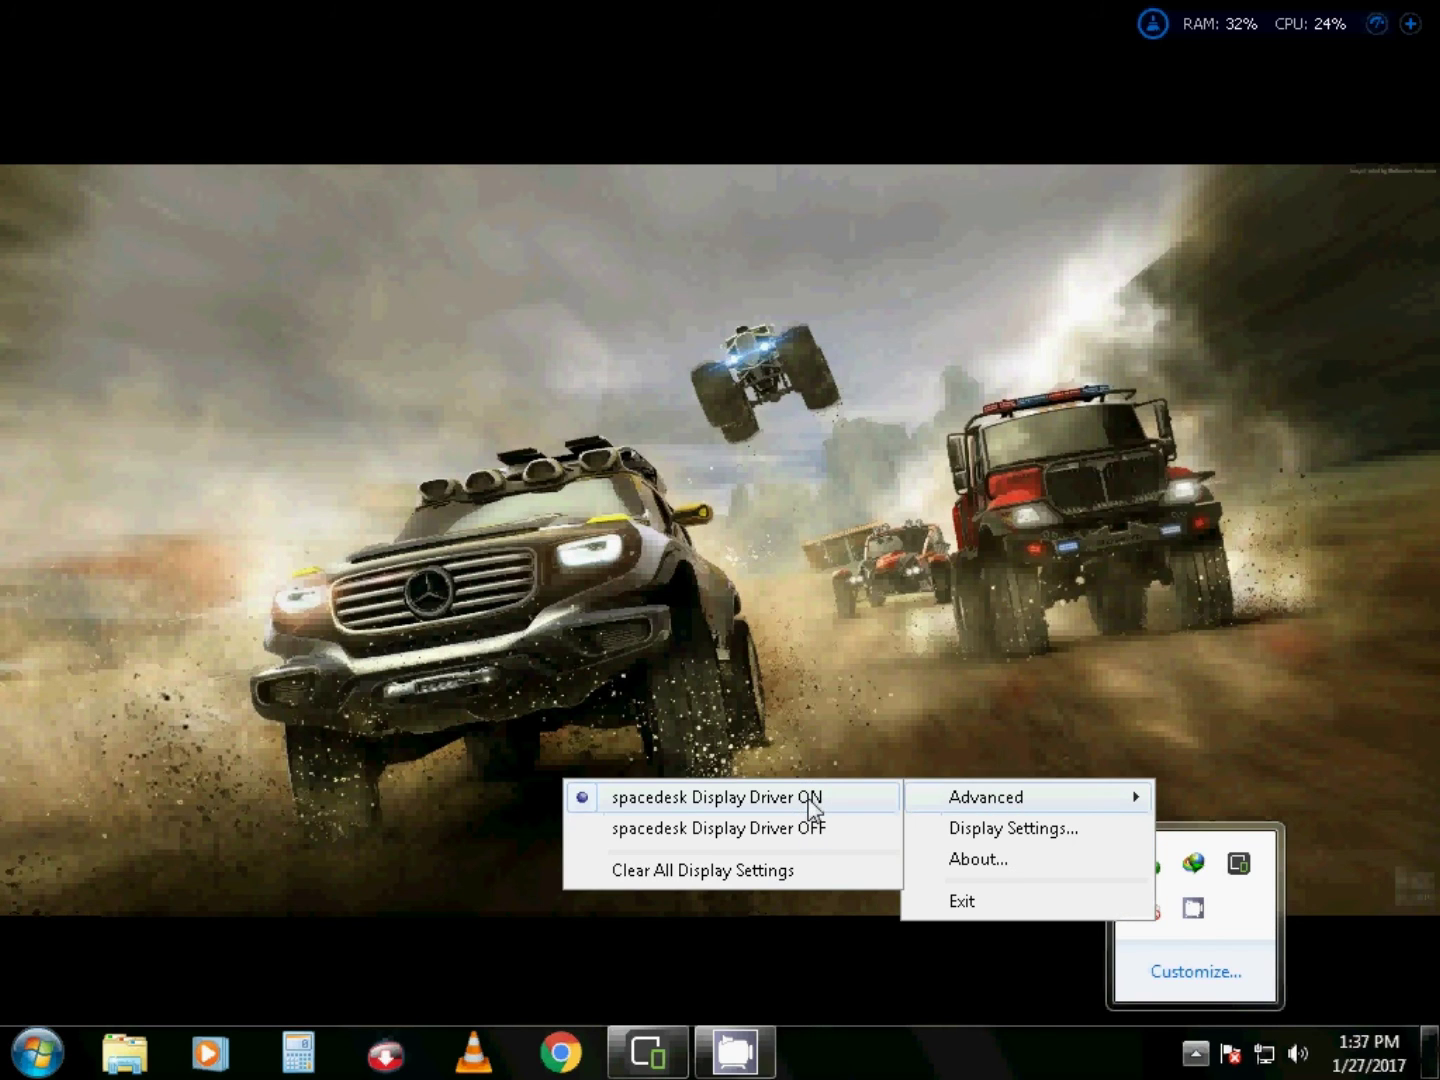
left_click(808, 799)
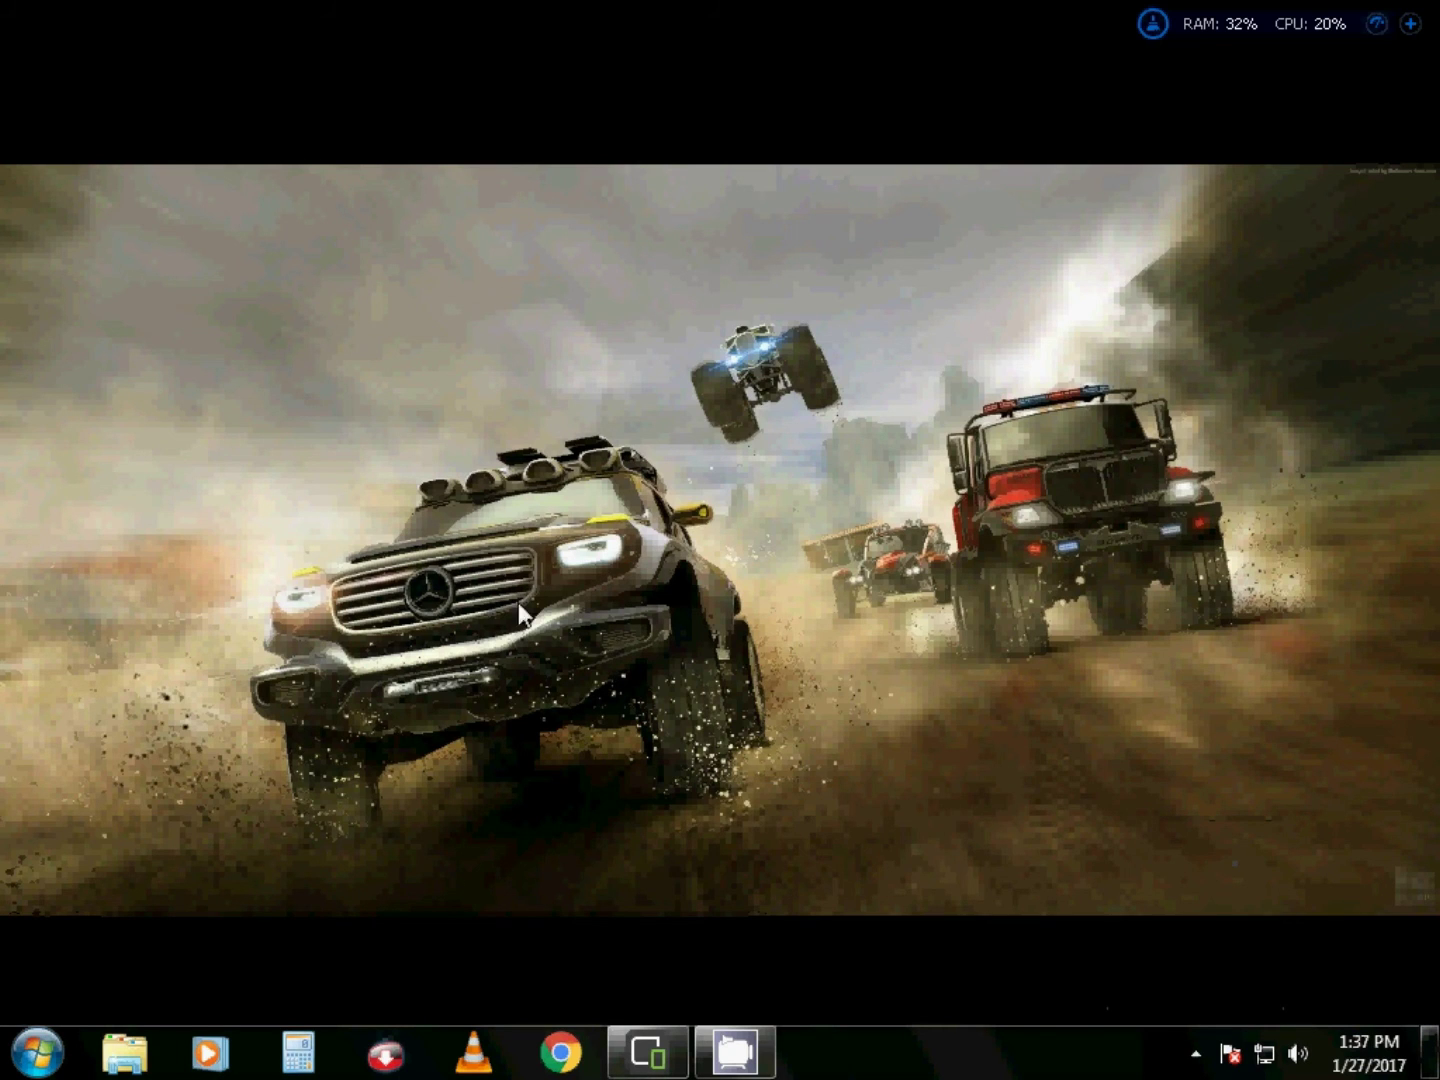
left_click(555, 1055)
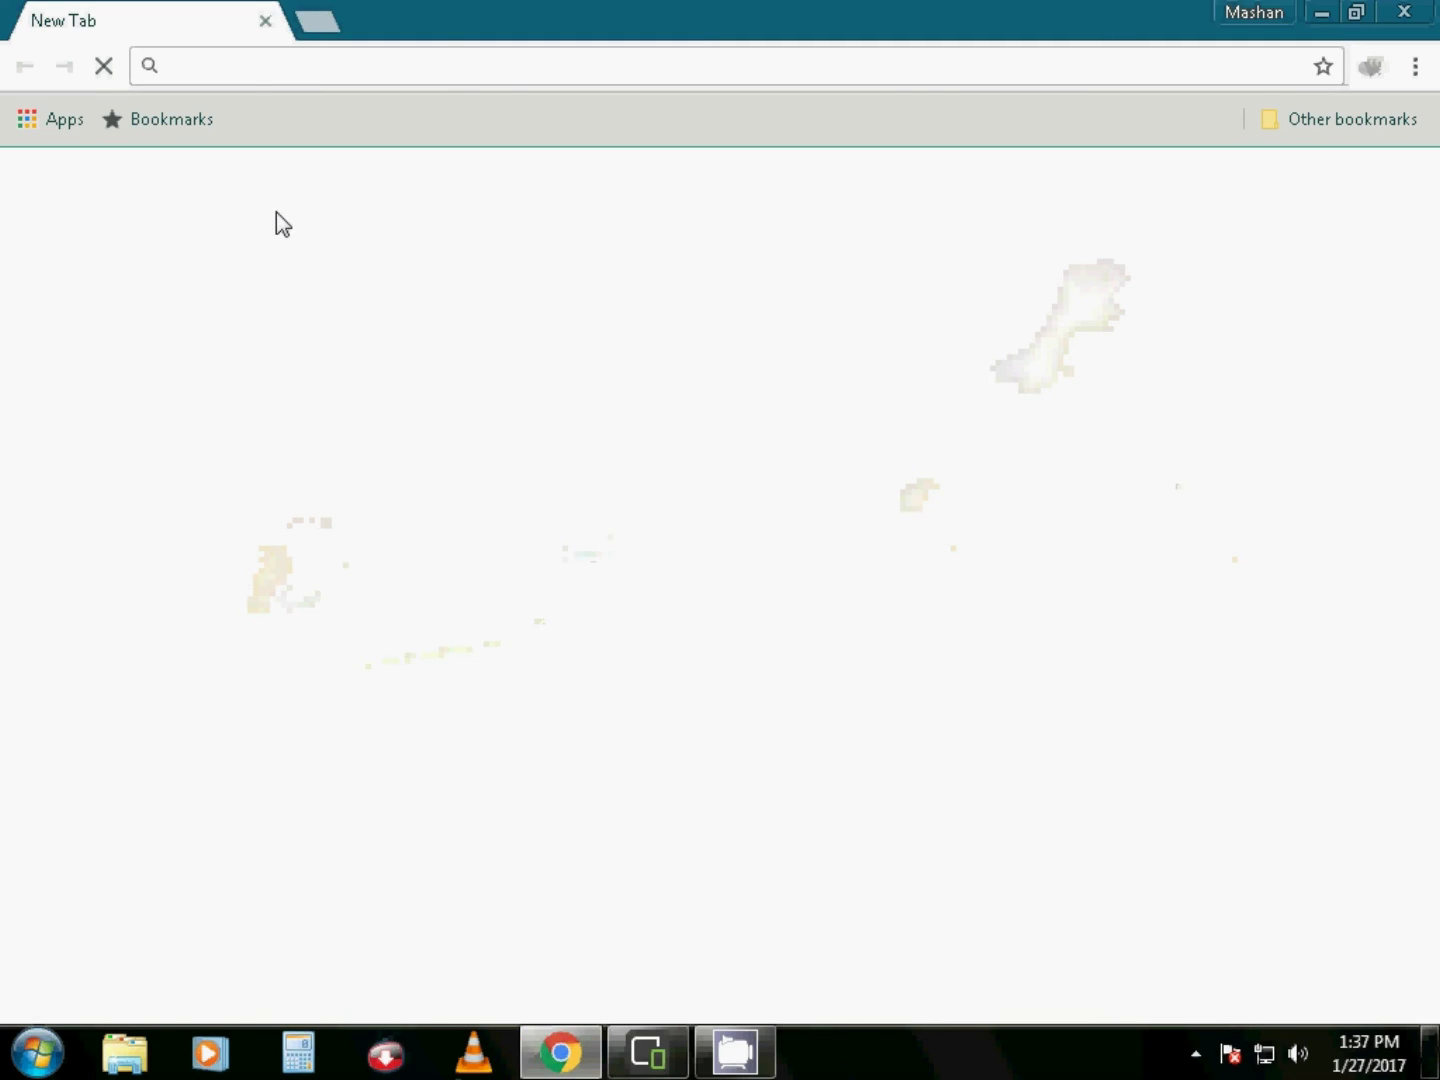
type("goo")
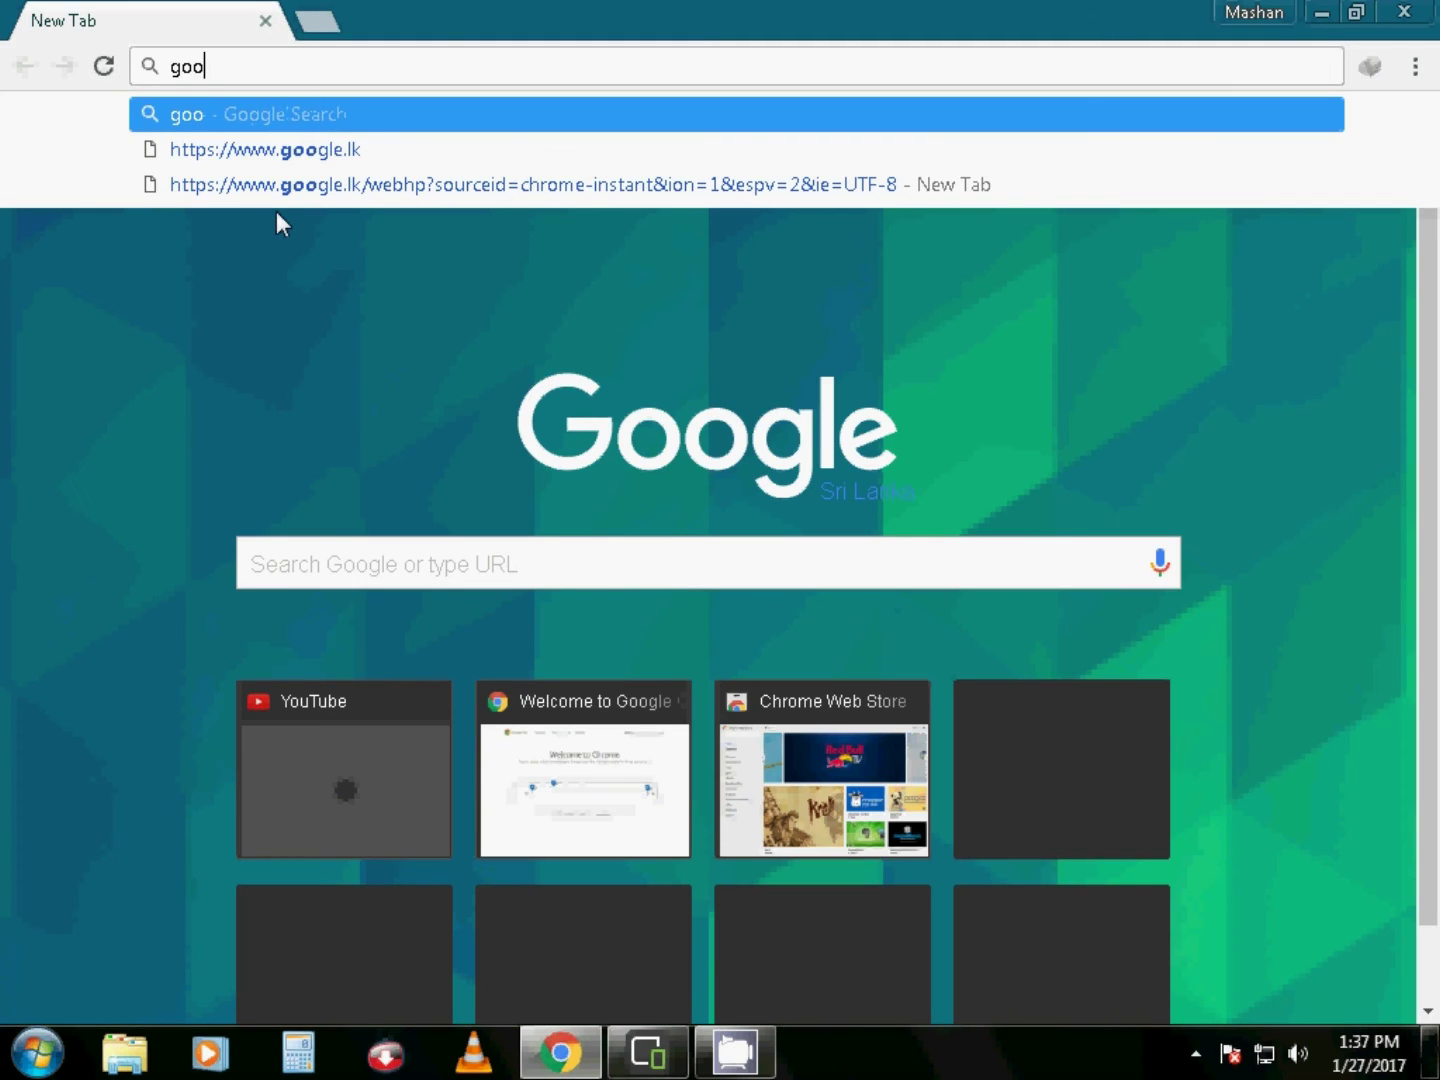
type("gle")
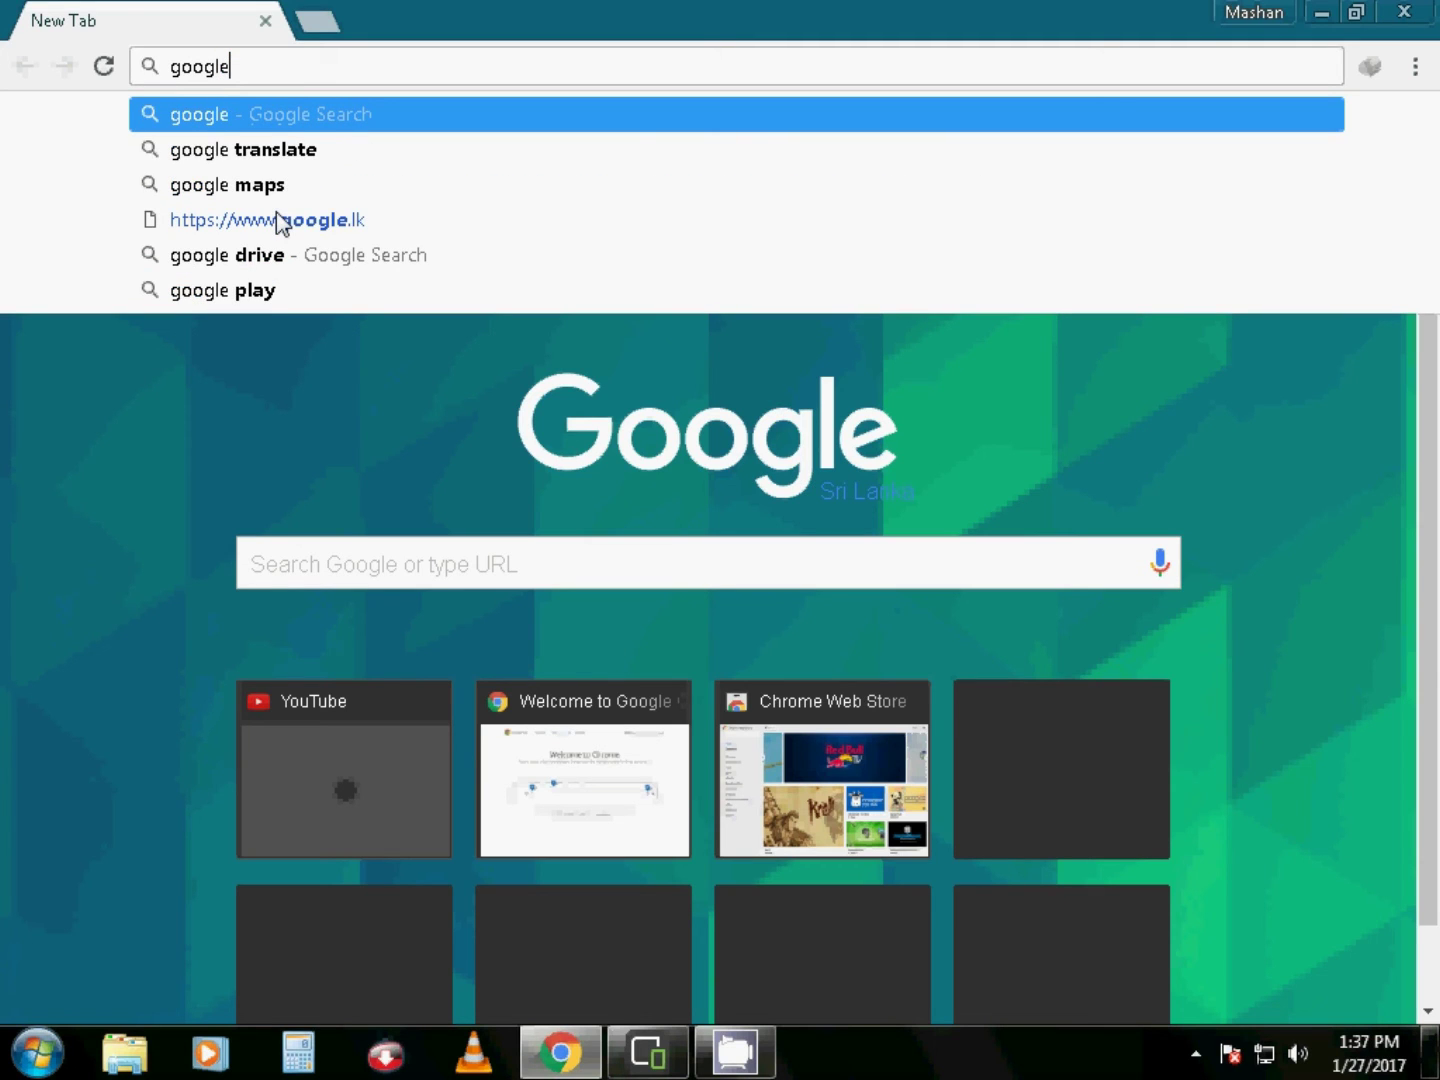
key("Down")
key("Down")
key("Down")
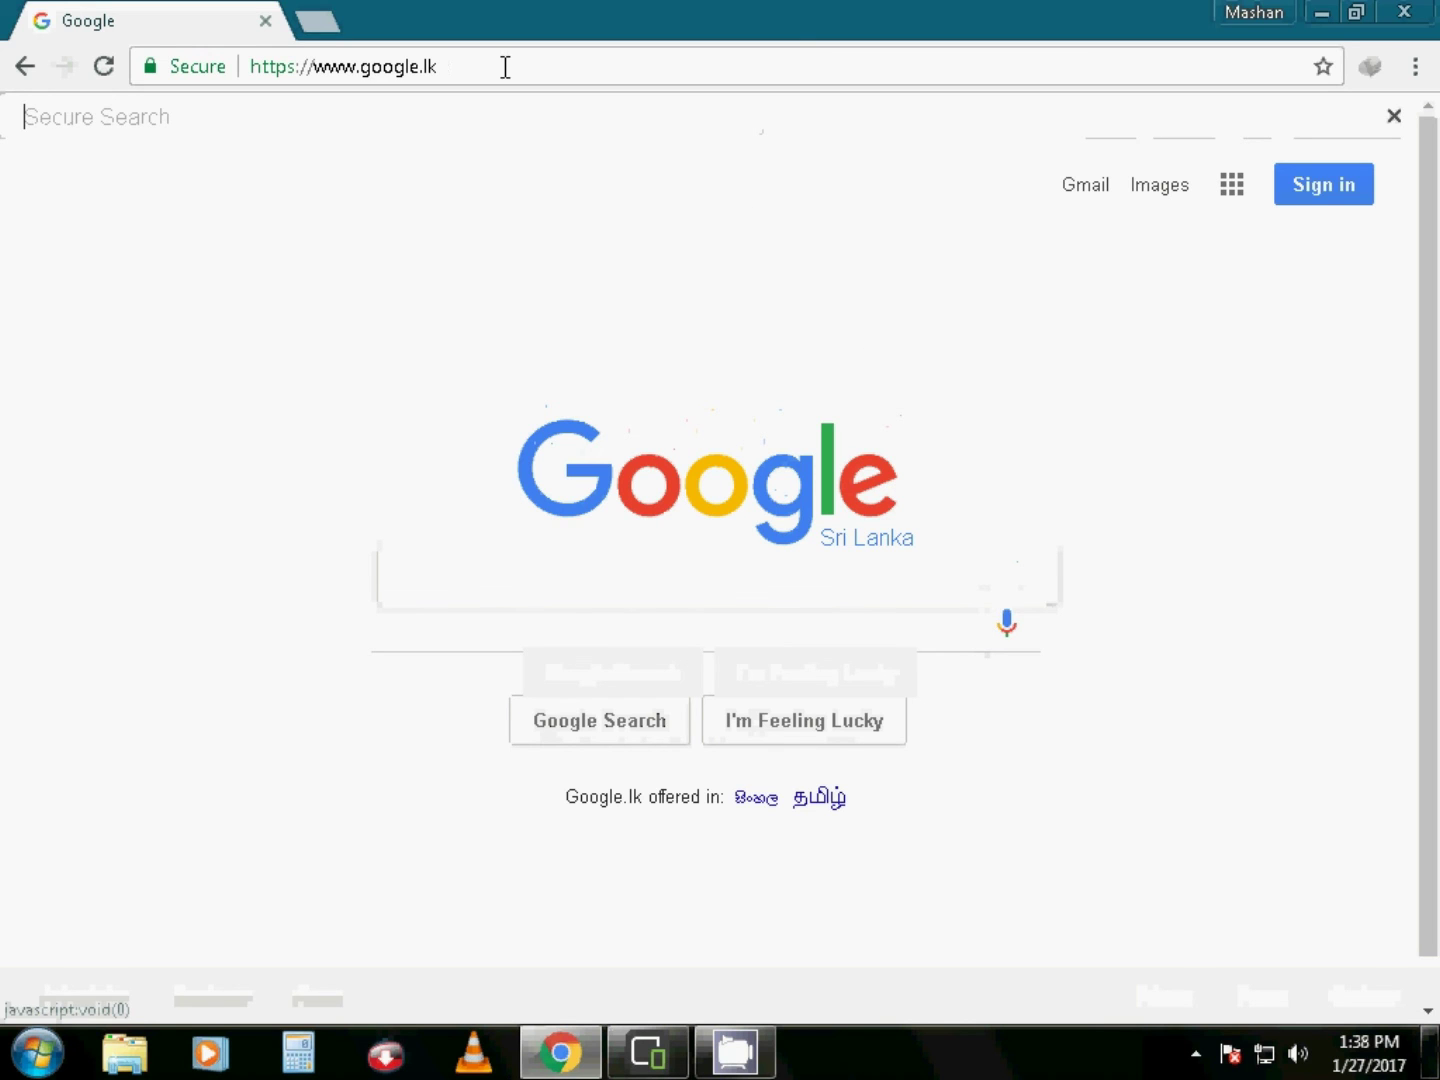
left_click_drag(669, 36, 661, 58)
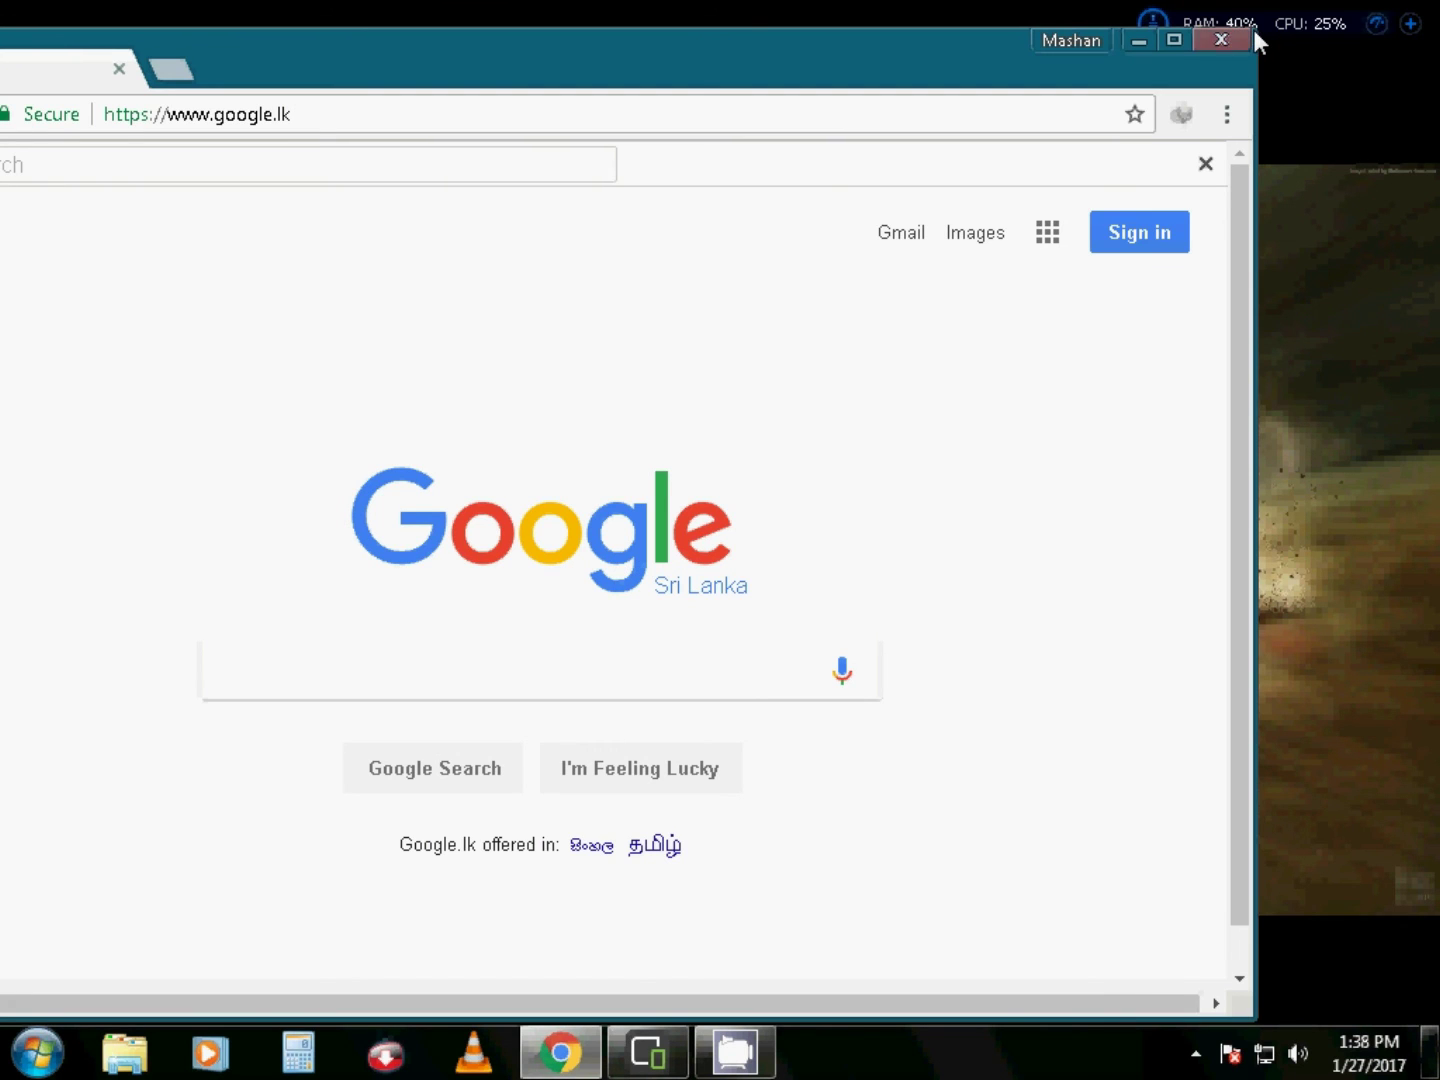
left_click_drag(1253, 30, 952, 282)
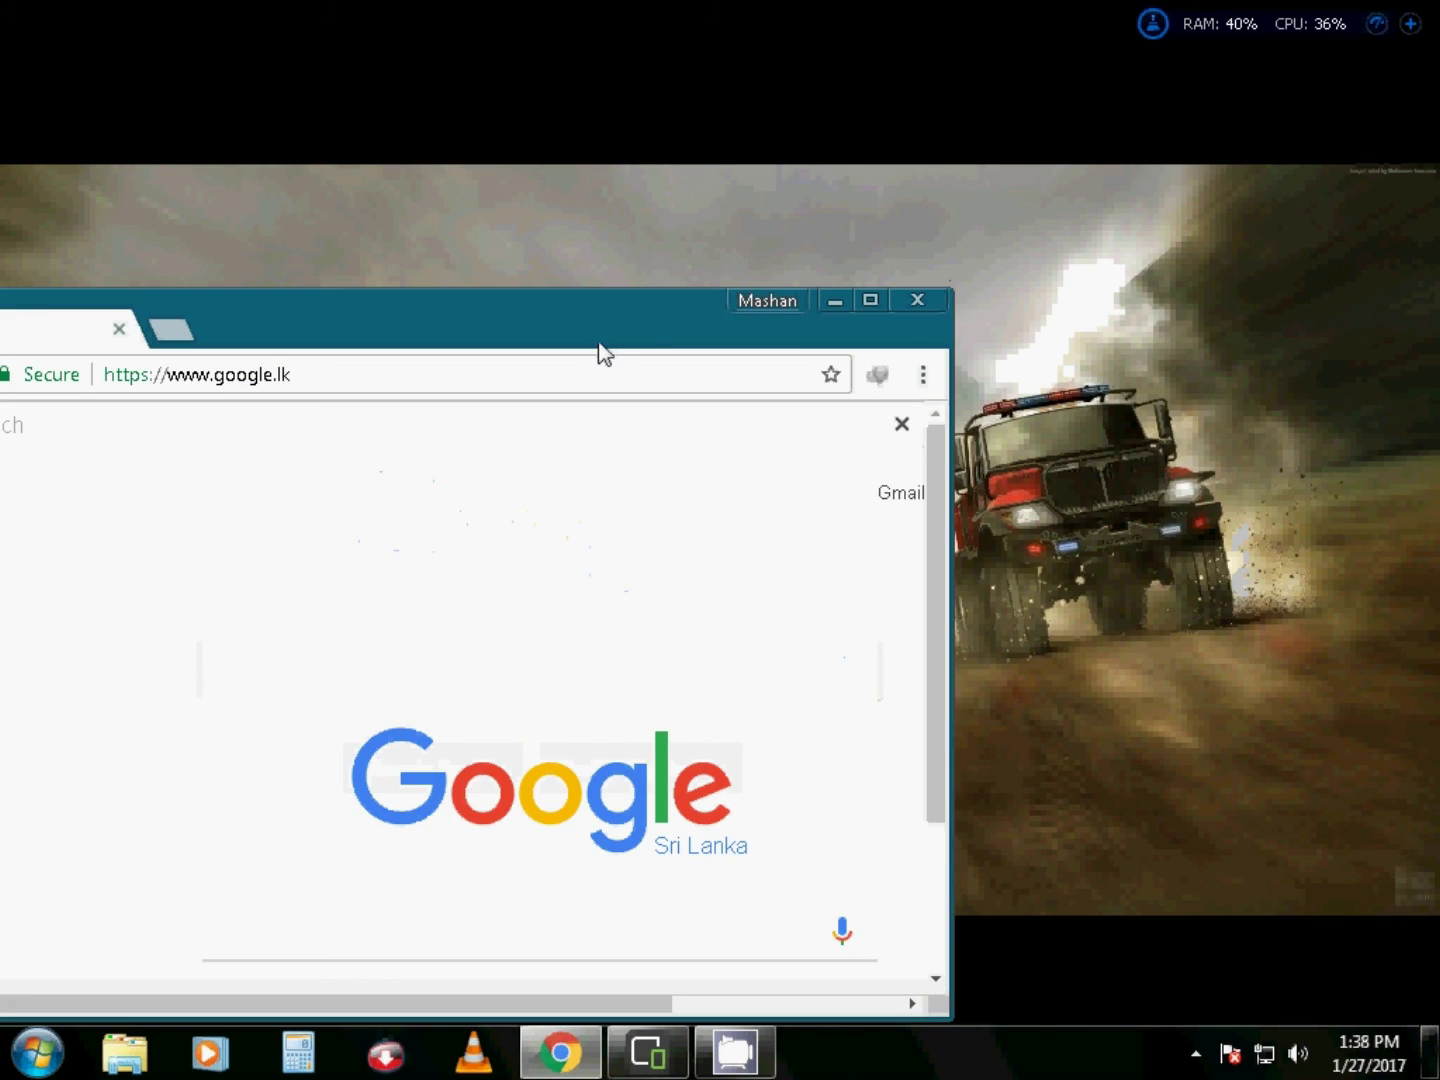
left_click_drag(605, 308, 777, 169)
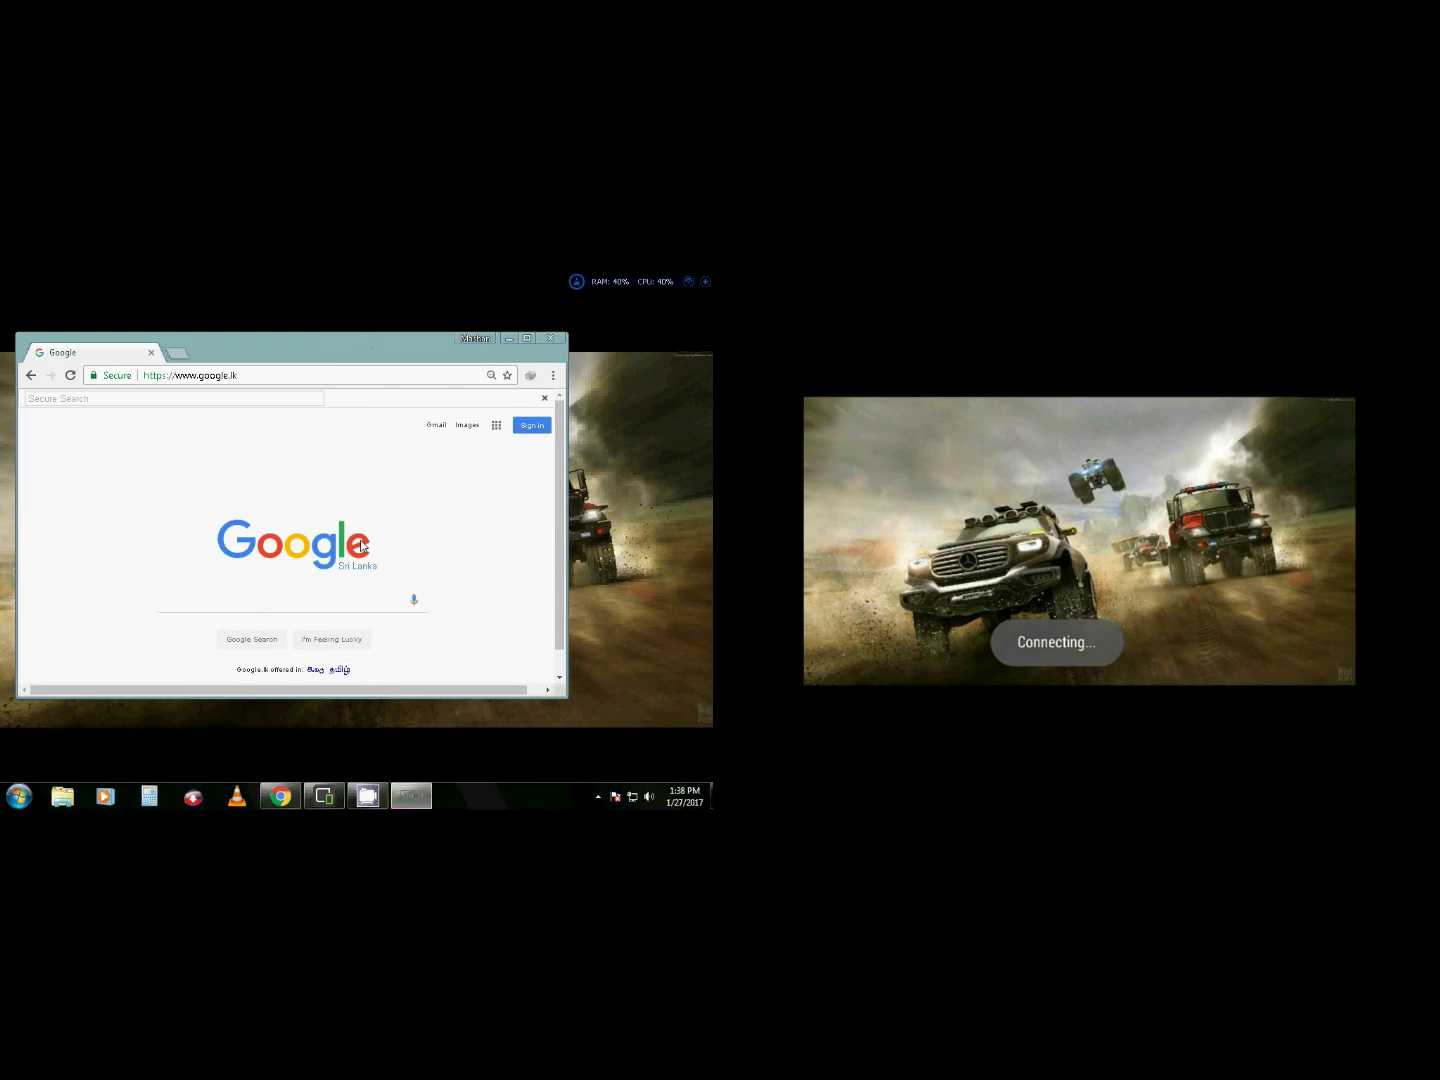
Step: Show spacedesk's connected displays list from the taskbar, then bring Chrome back to the front
left_click(419, 791)
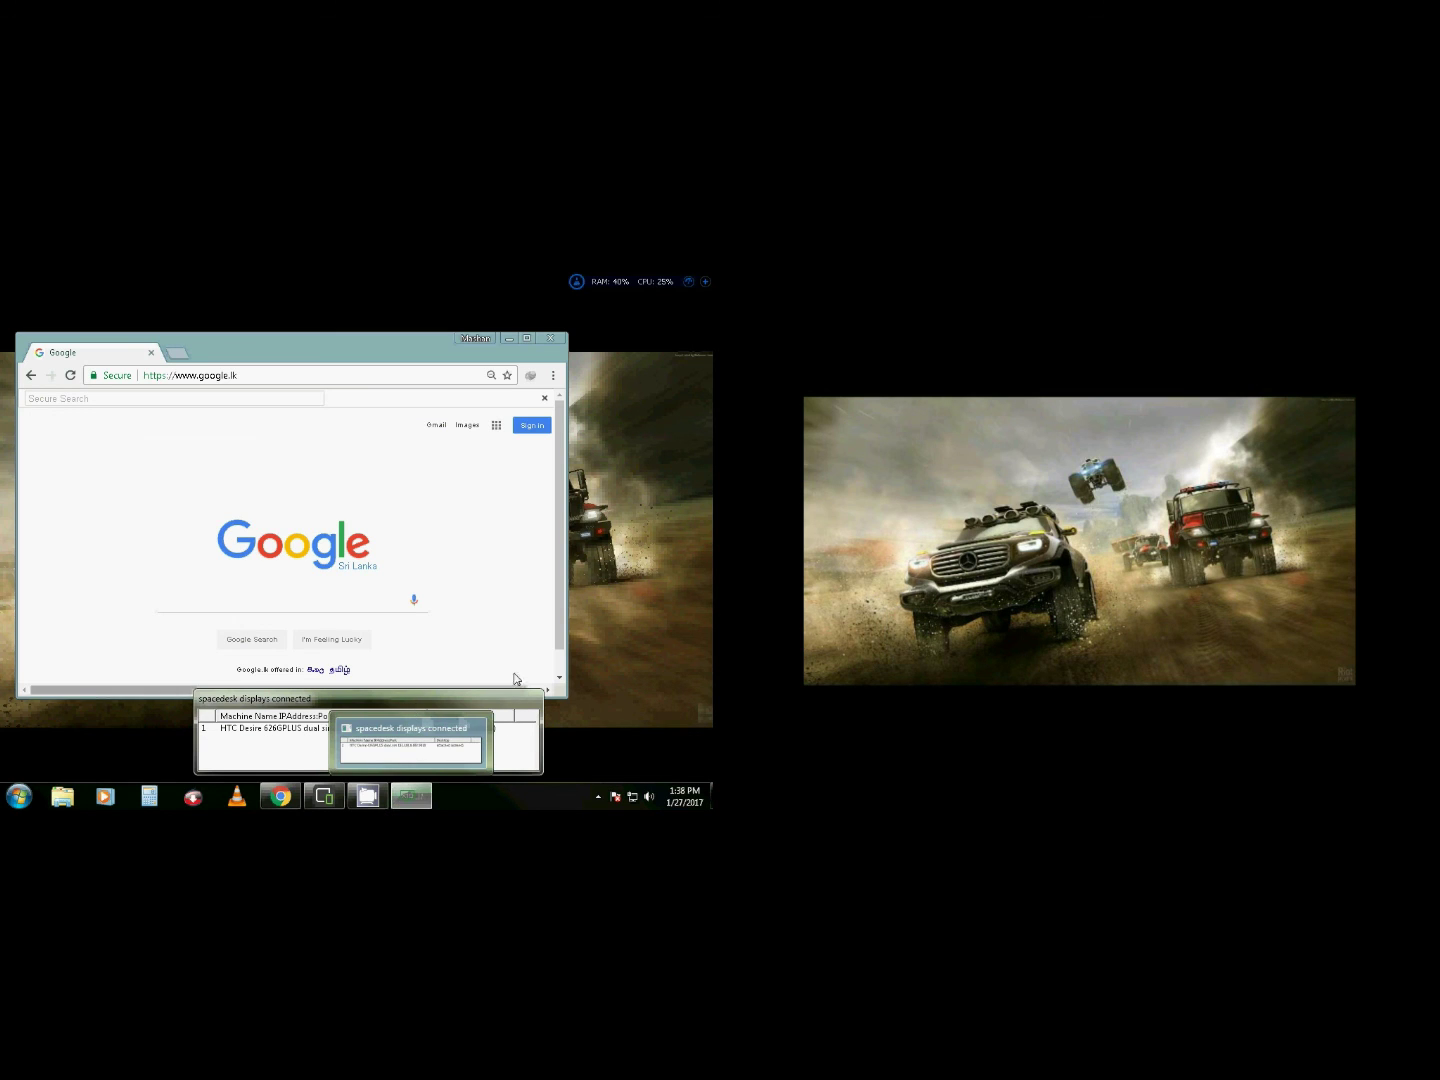
left_click(507, 582)
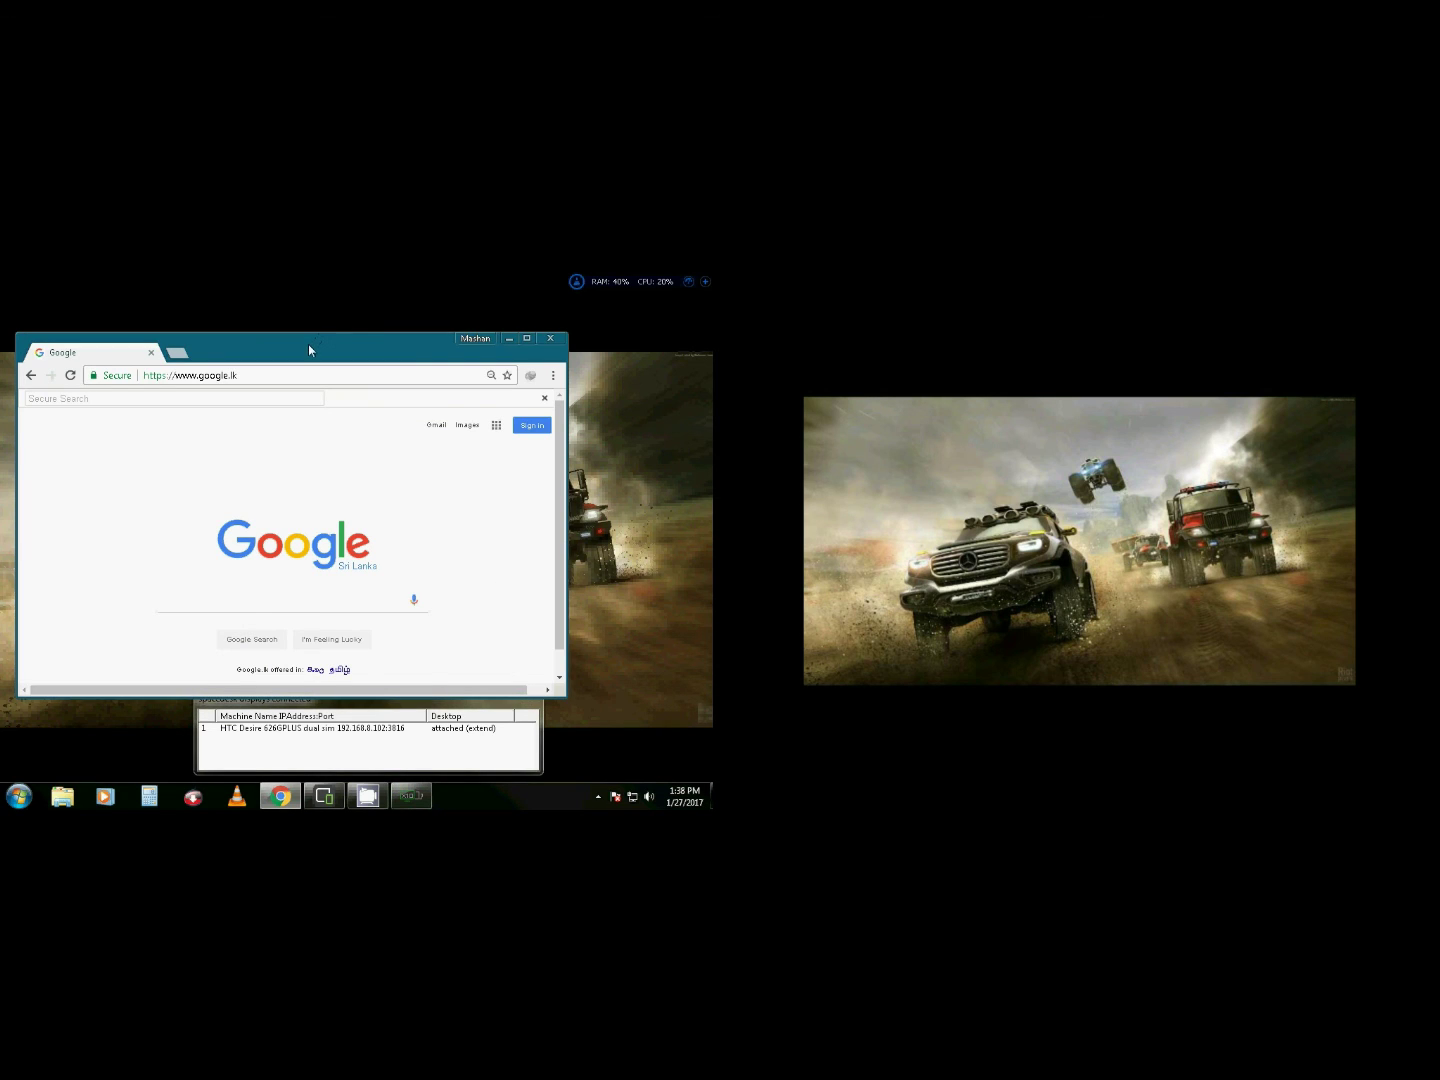
Step: In a new tab, search 'facebook login' and load the Facebook - Log In or Sign Up result
left_click(175, 354)
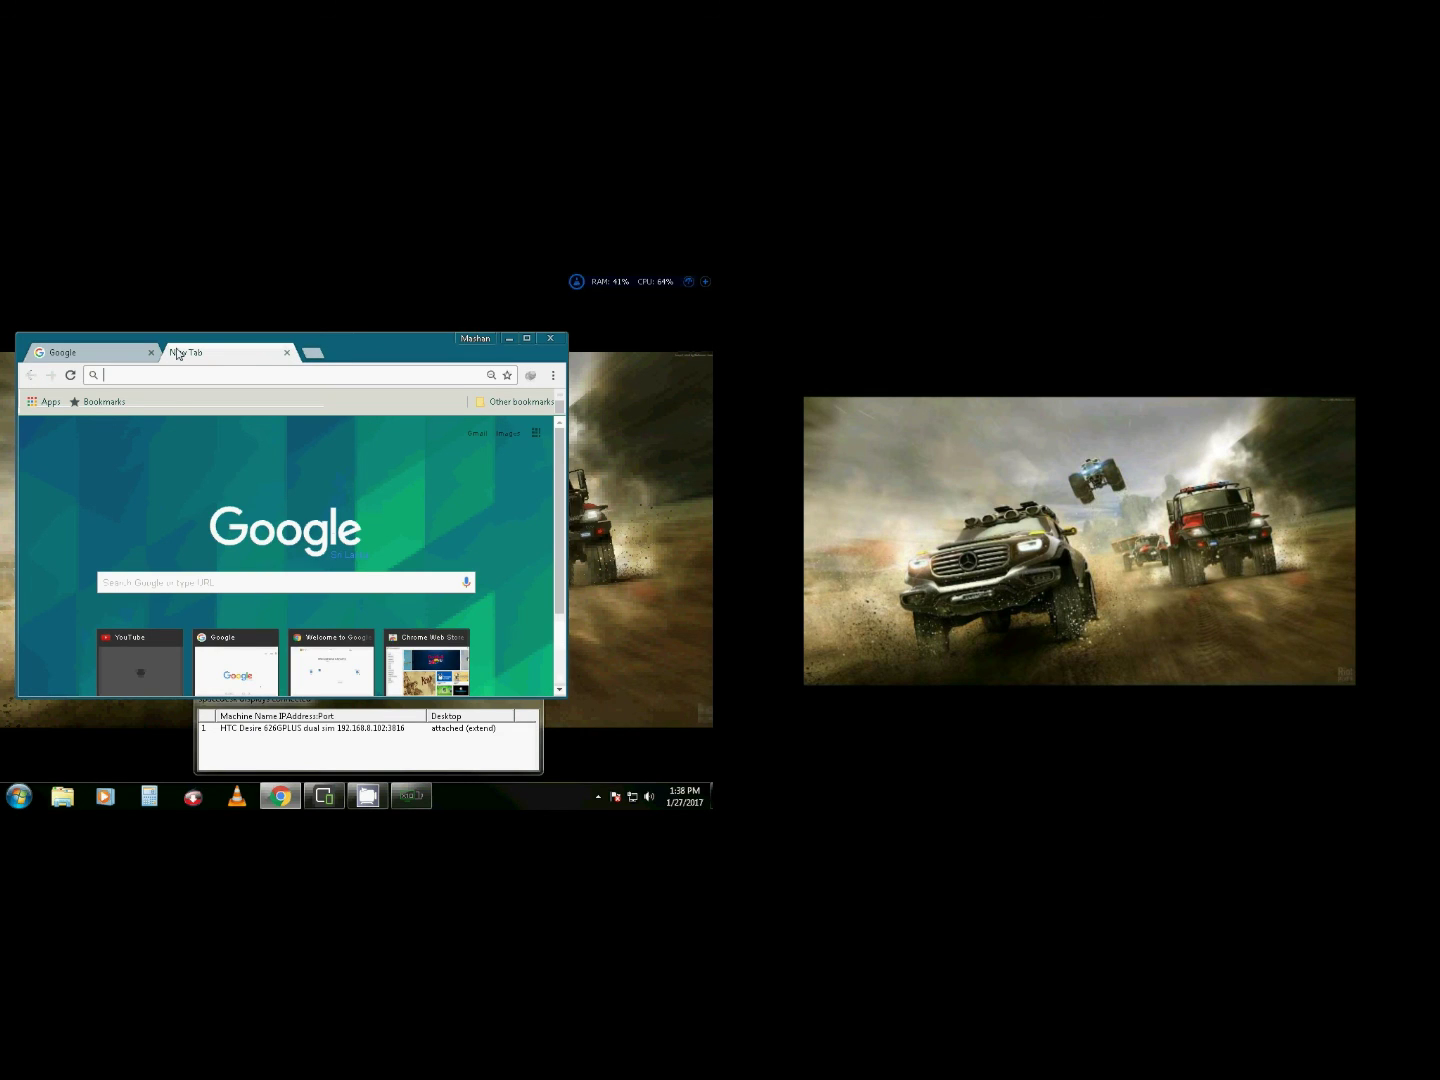
type("fa")
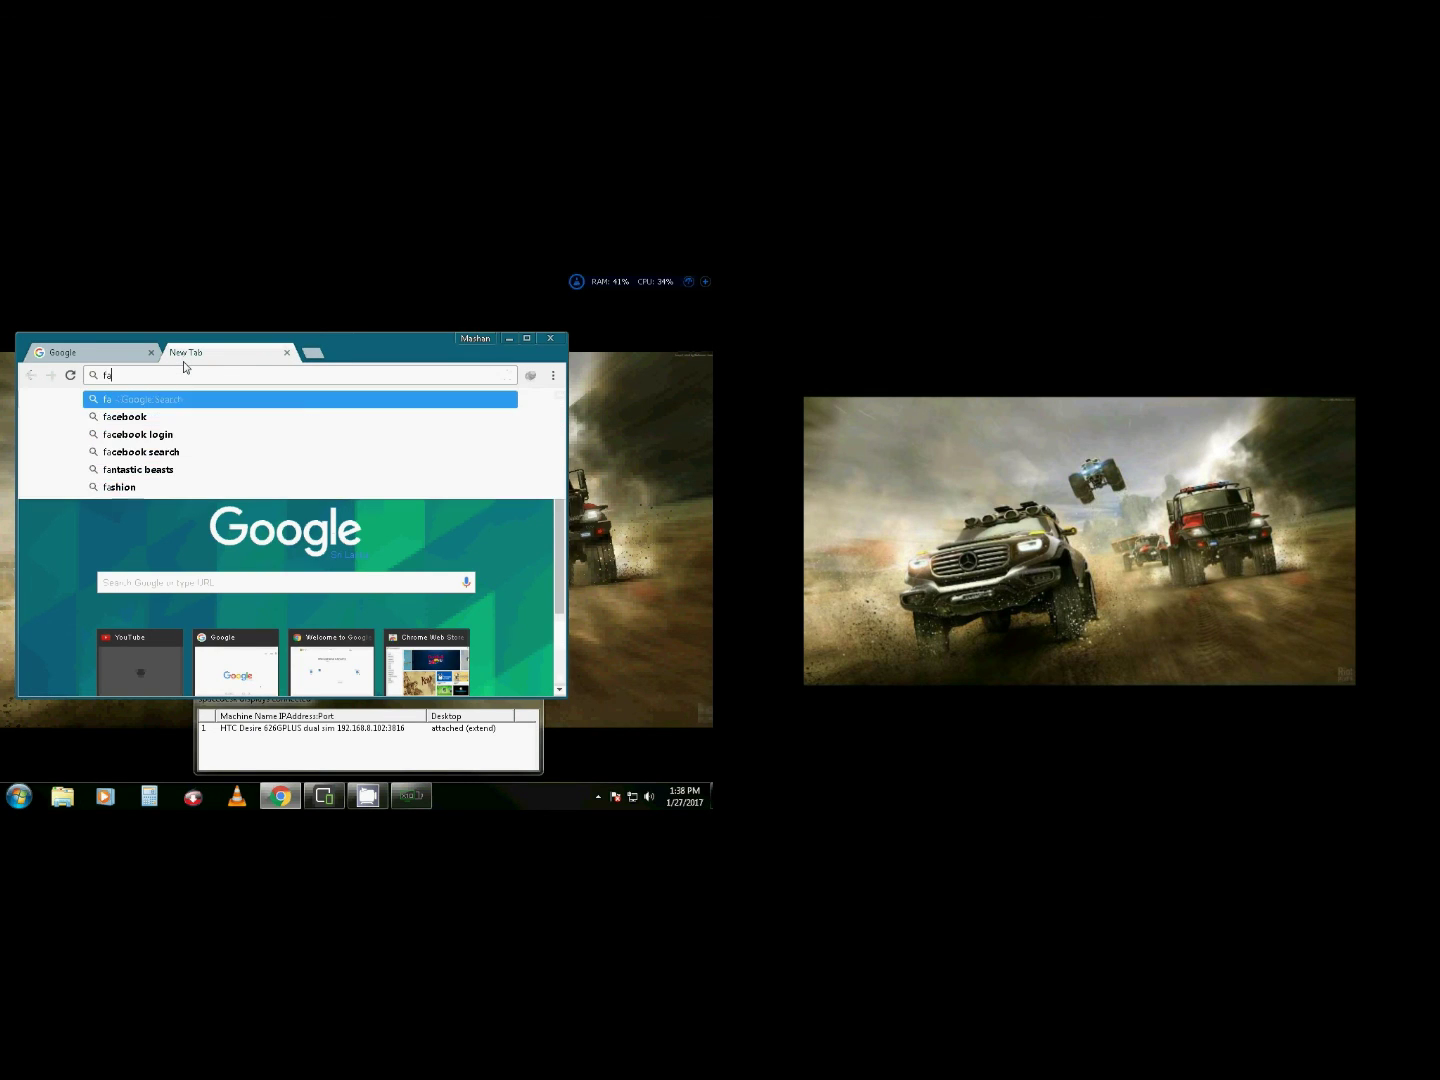
type("v")
key("BackSpace")
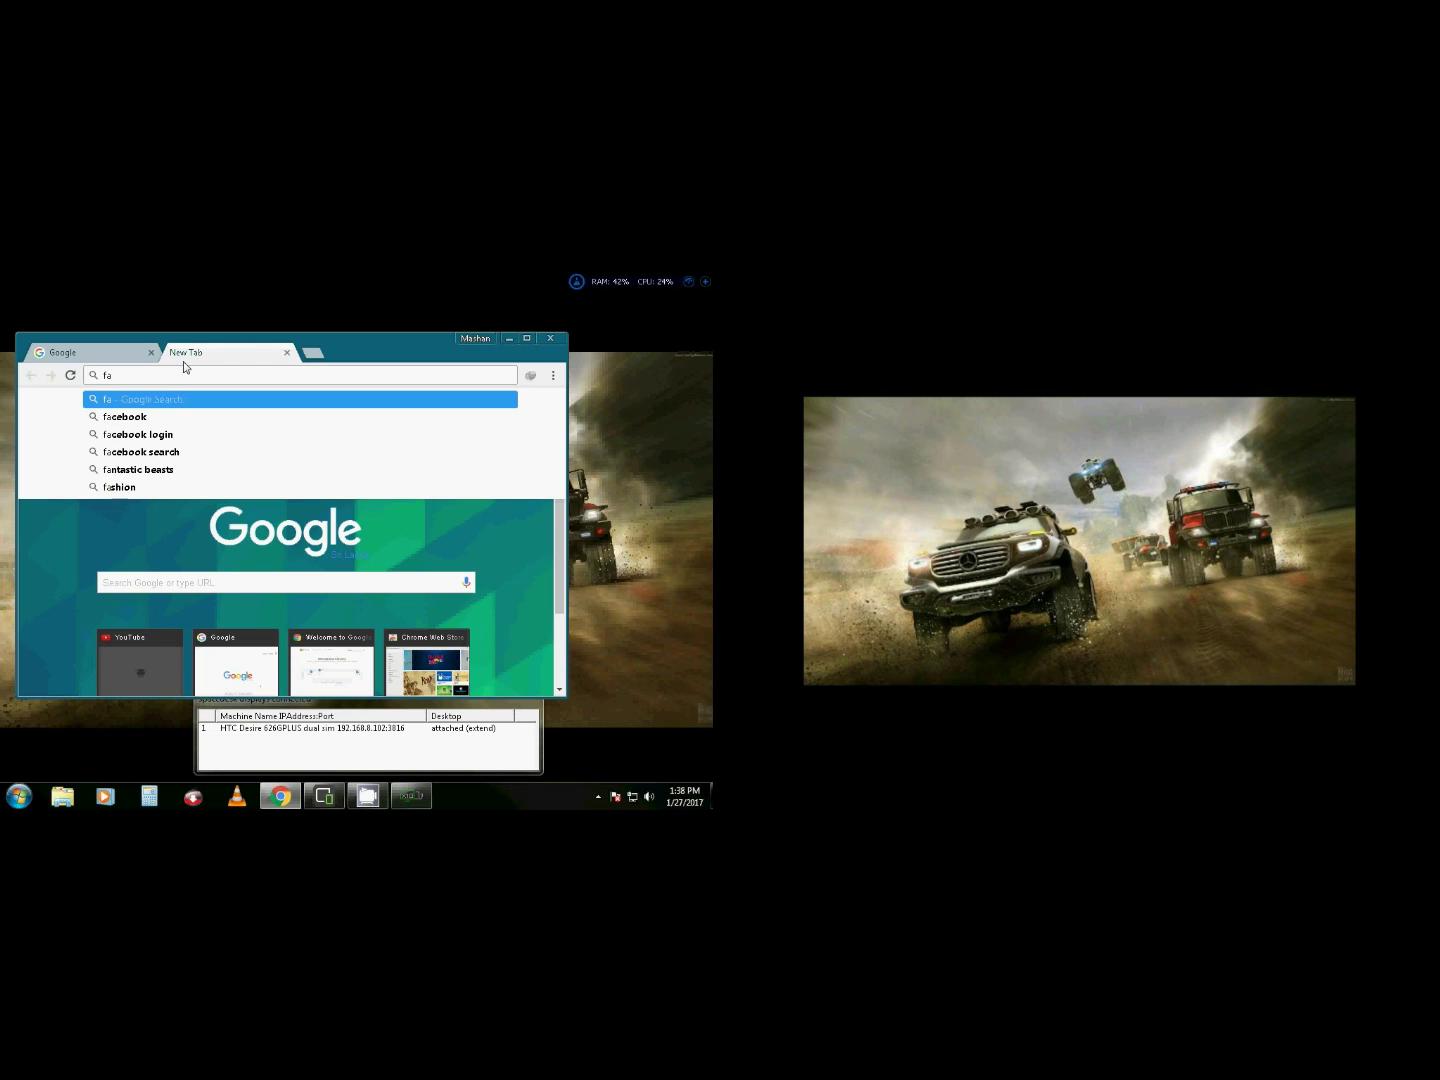
key("Down")
key("Down")
key("Return")
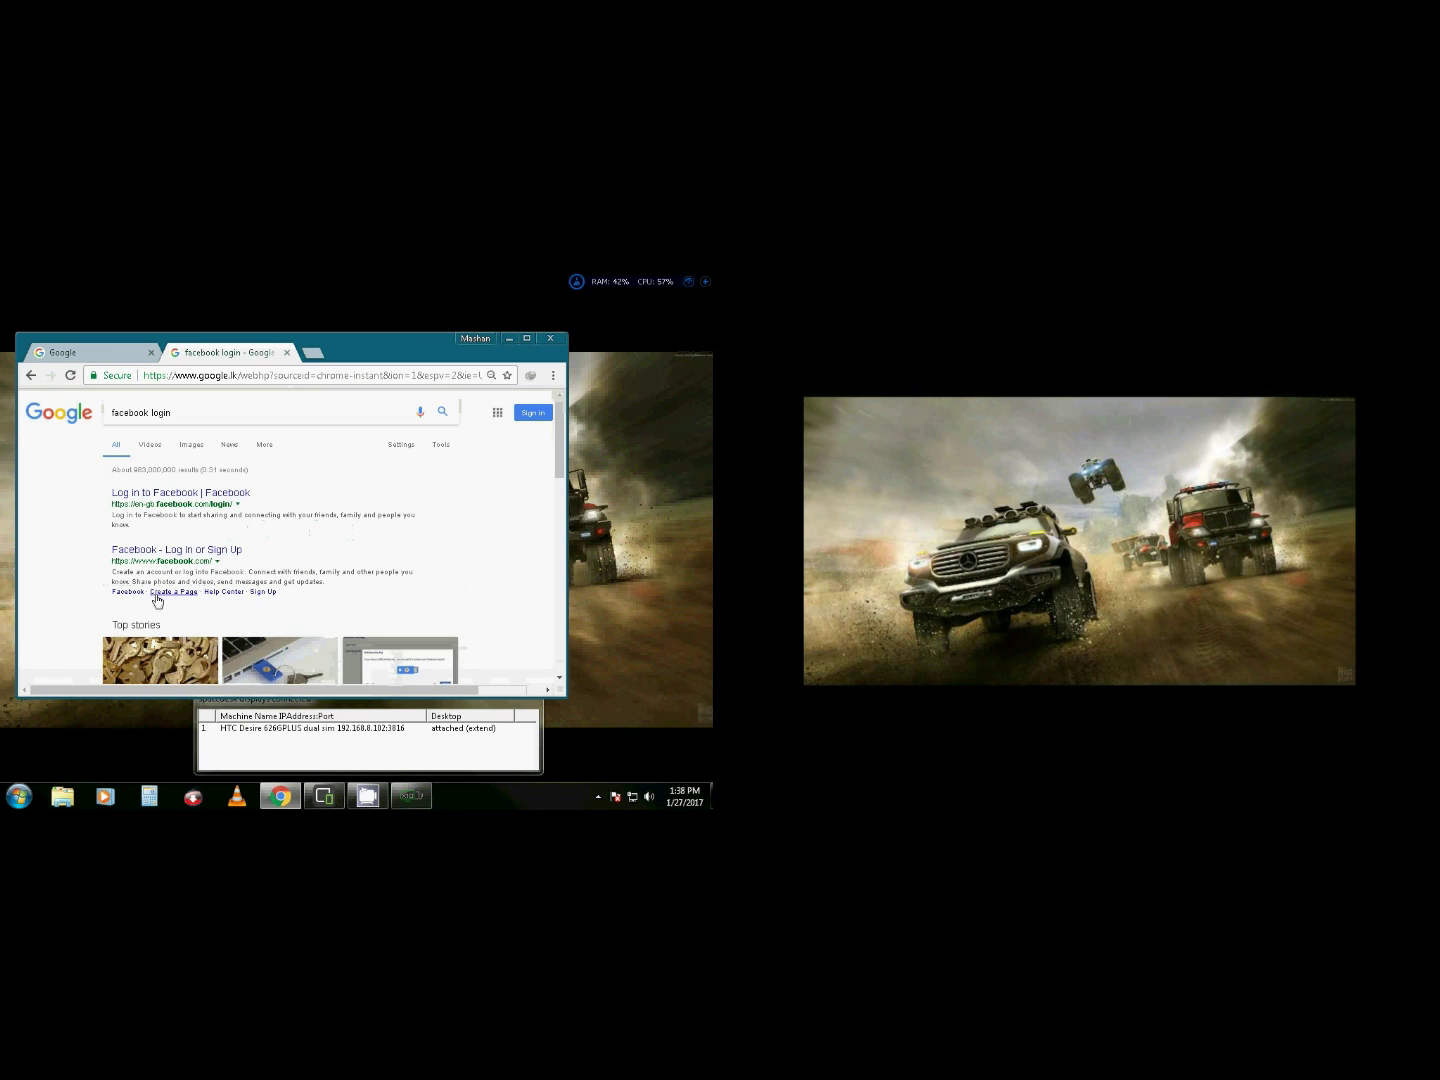
left_click(159, 550)
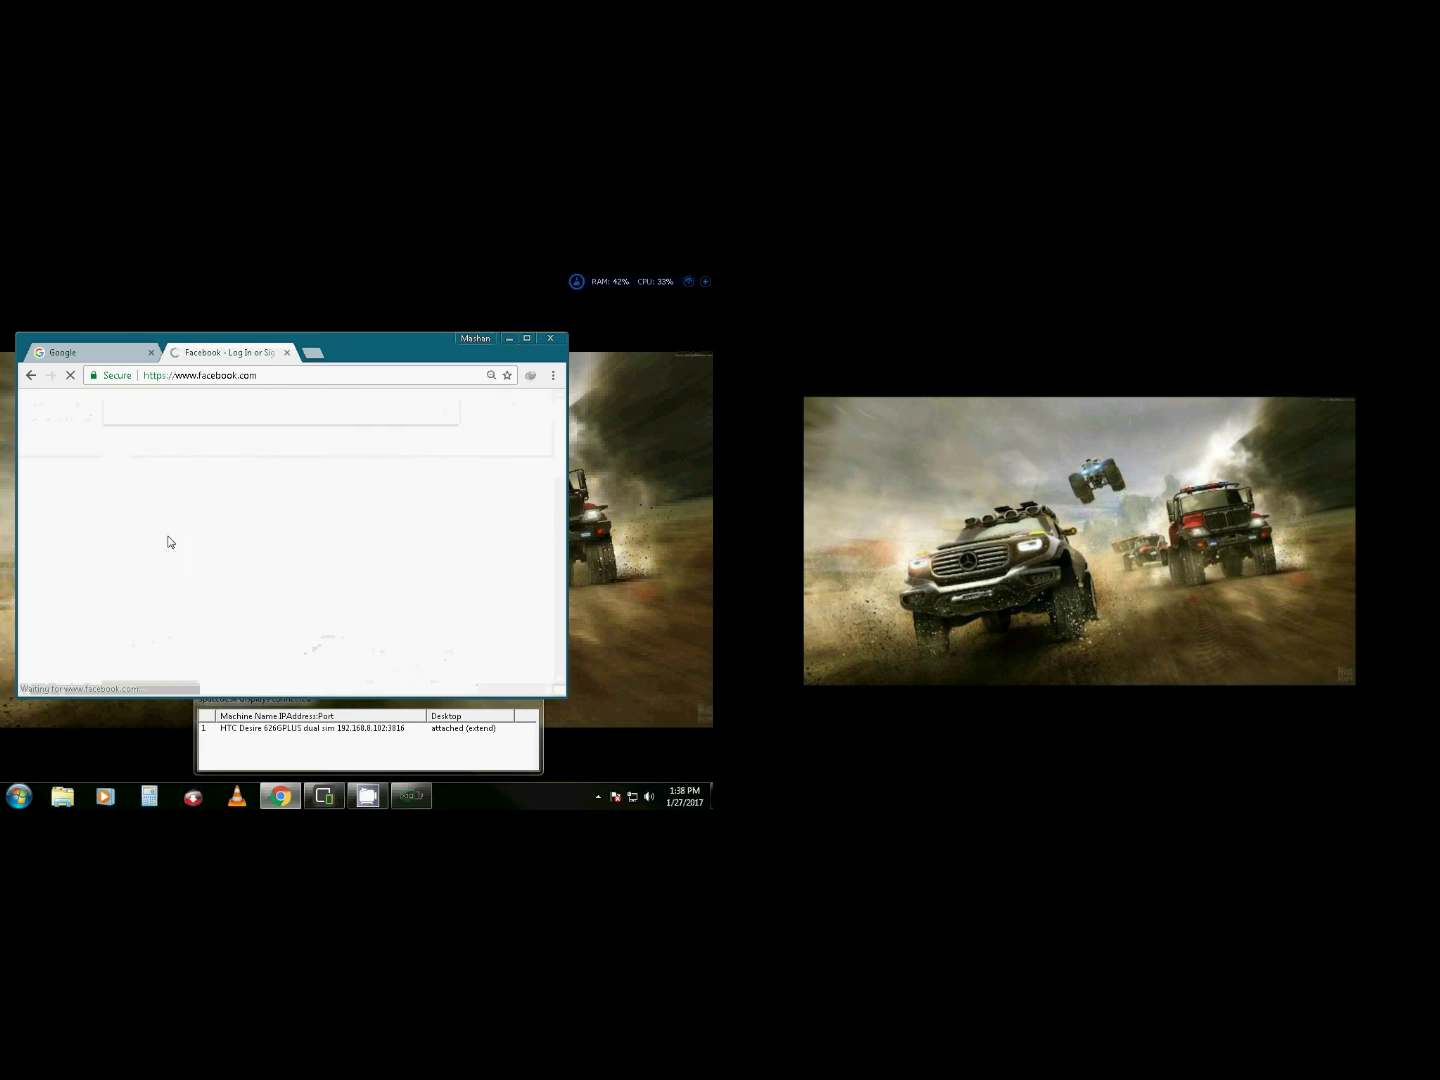
Step: Tear the Google tab into its own window and move the Facebook window onto the phone display
left_click(124, 353)
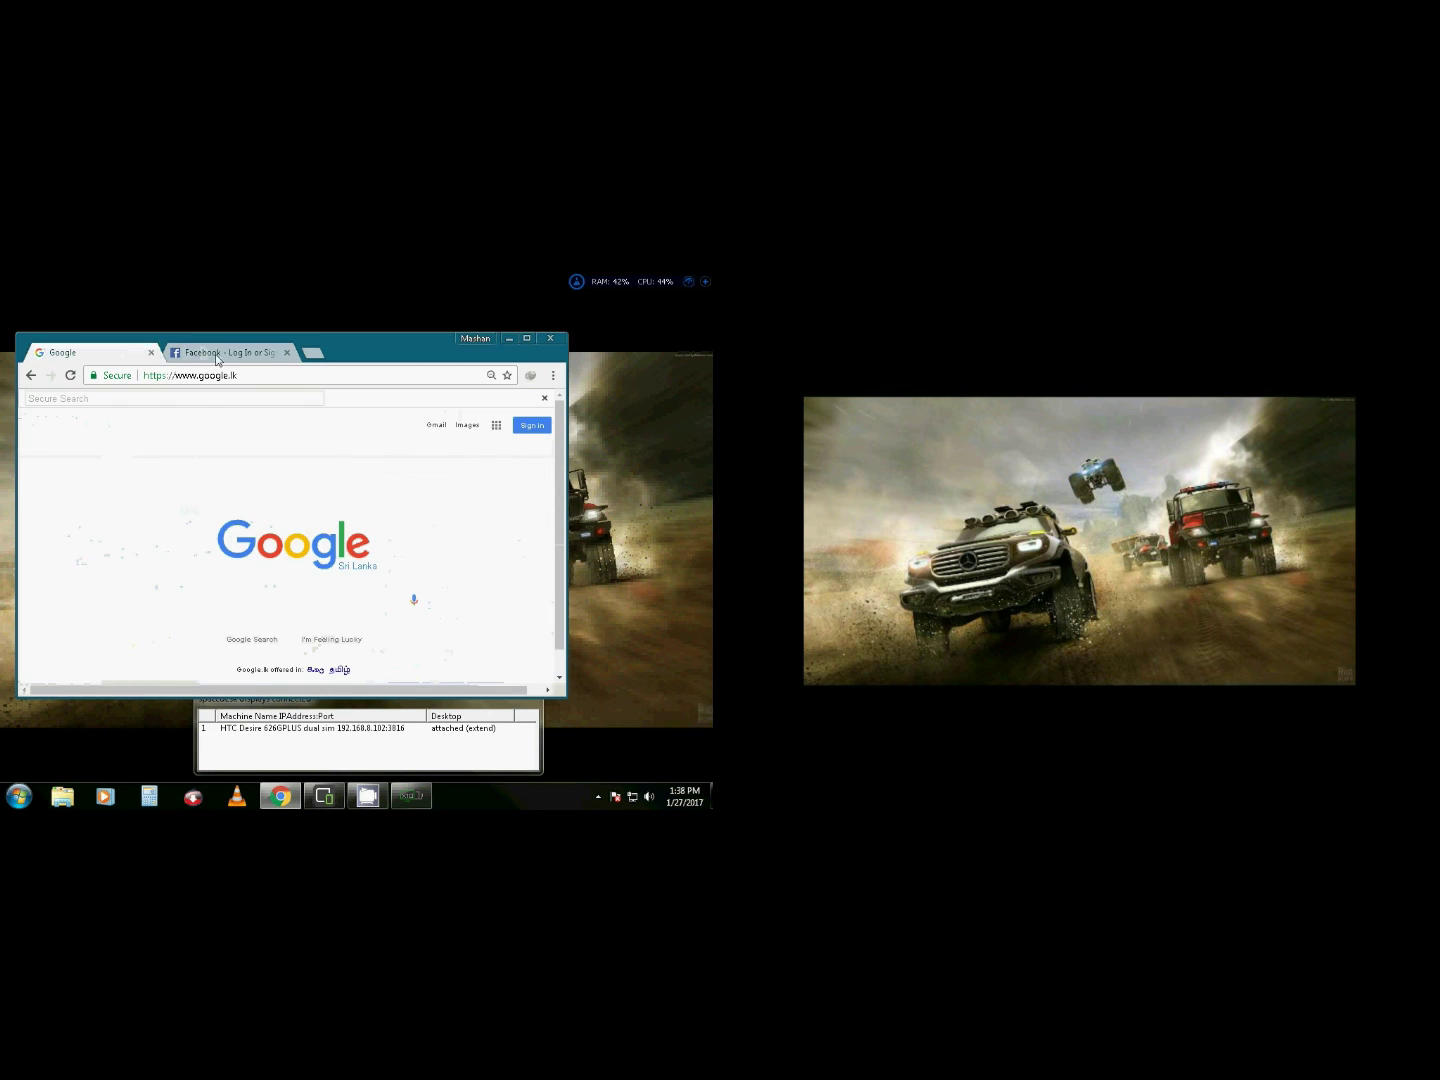
left_click(219, 356)
left_click(91, 353)
left_click_drag(91, 354, 98, 316)
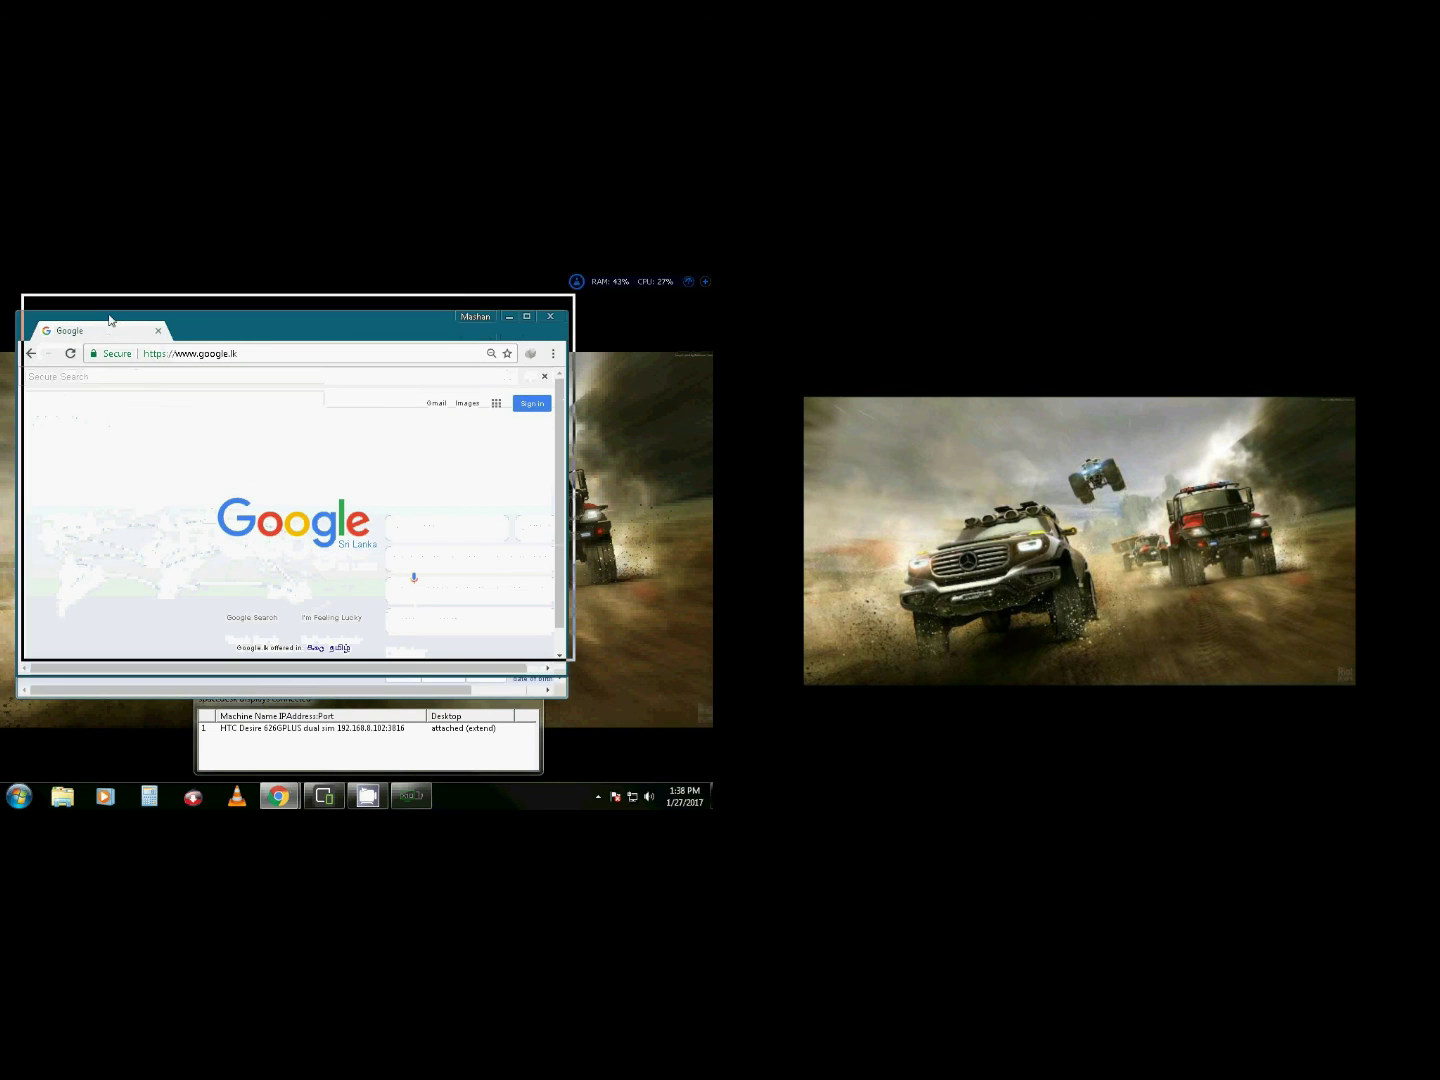
left_click(129, 677)
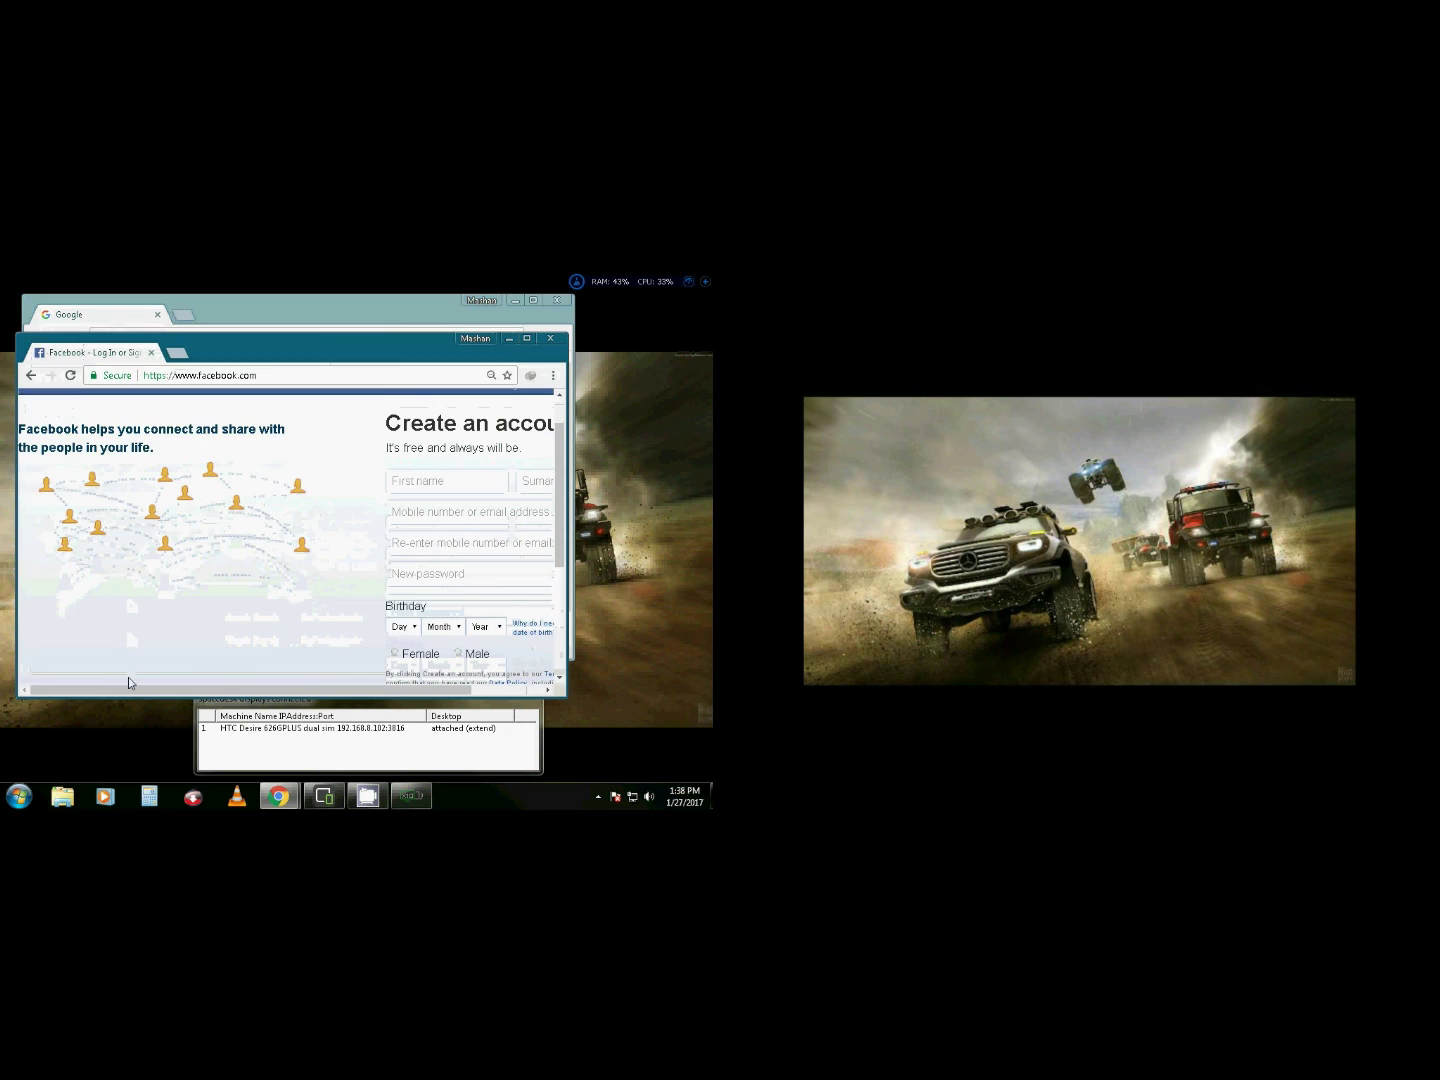
left_click_drag(127, 354, 484, 331)
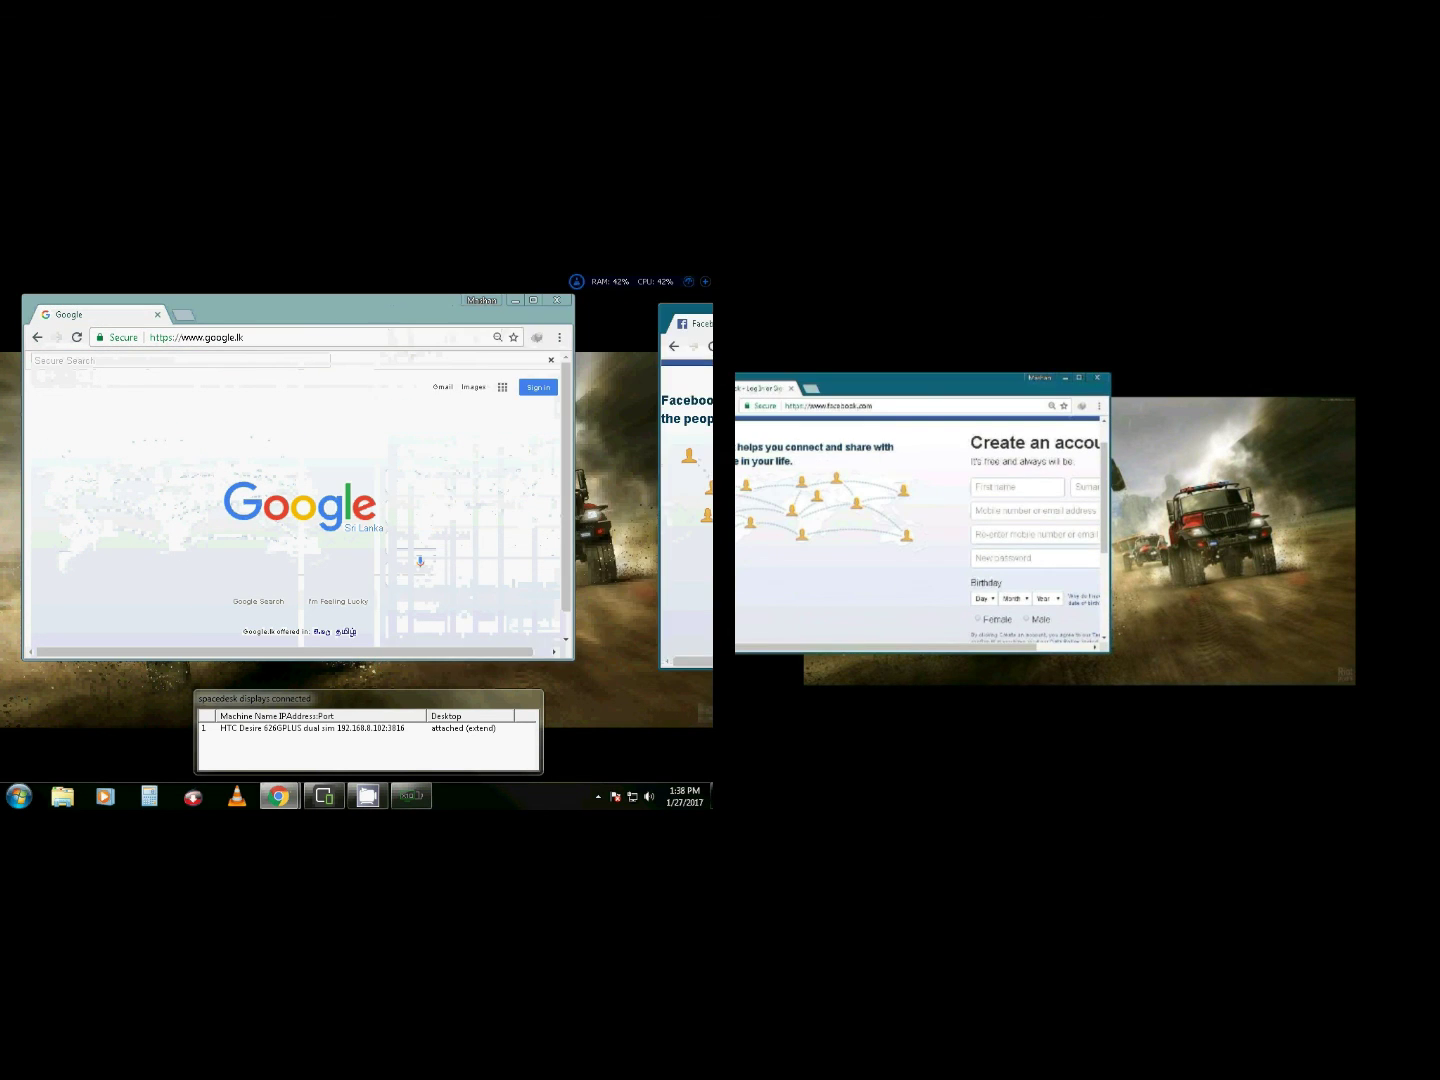
Step: Maximize the Facebook window on the phone display, then restore and minimize the Google window
left_click_drag(956, 379, 993, 380)
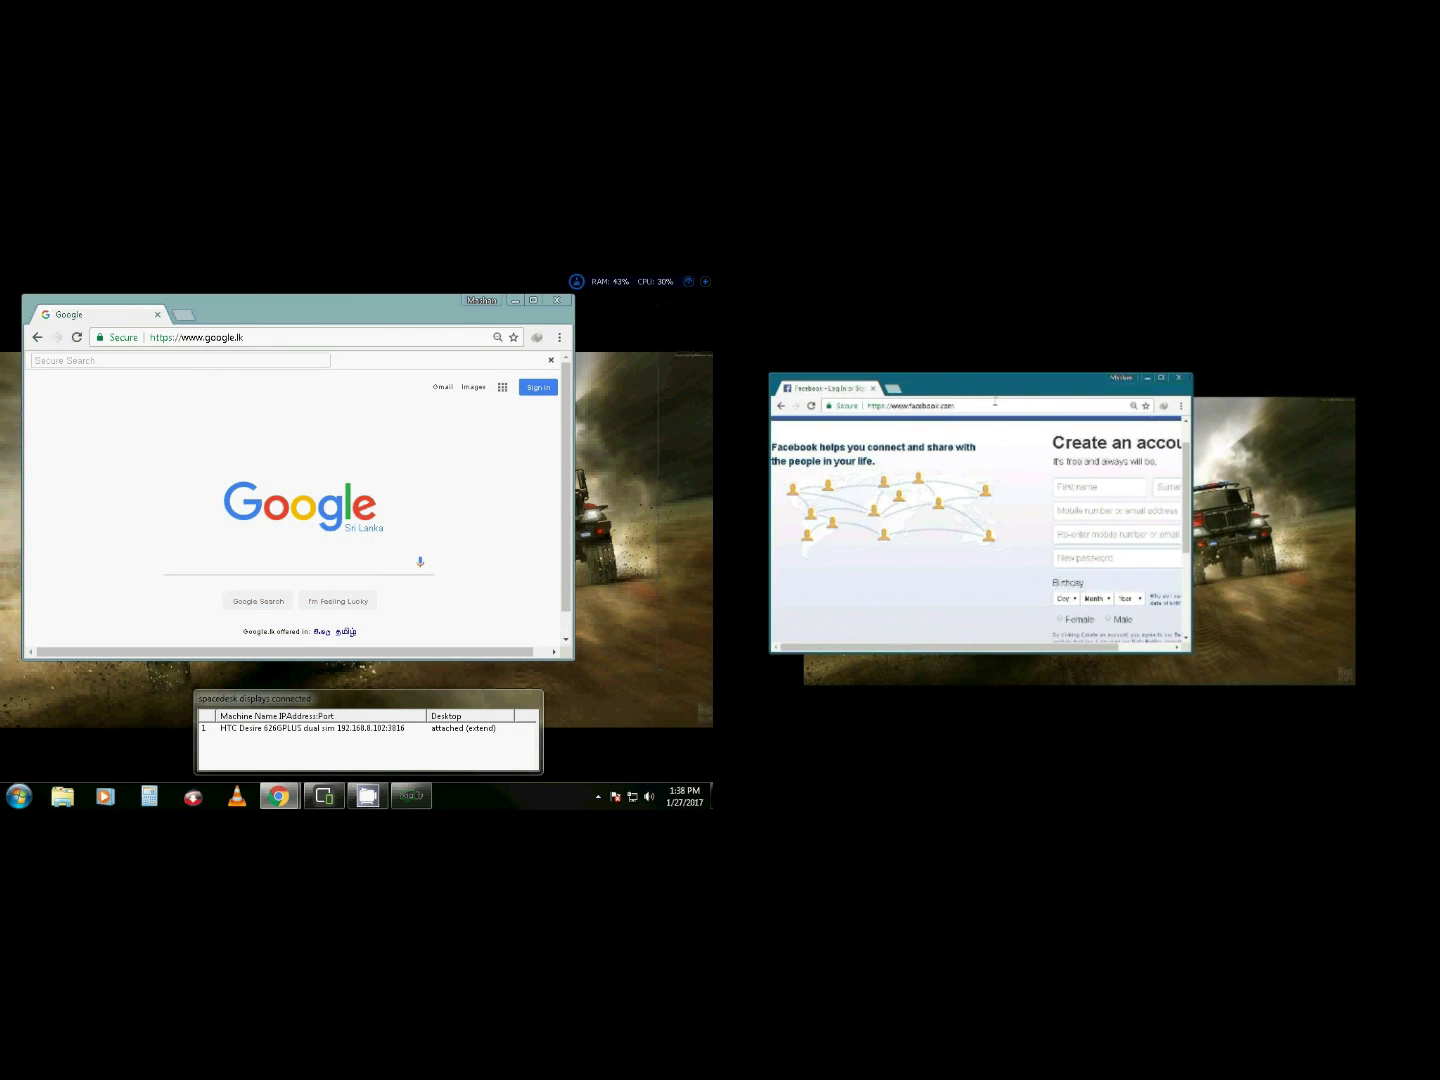
double_click(1062, 378)
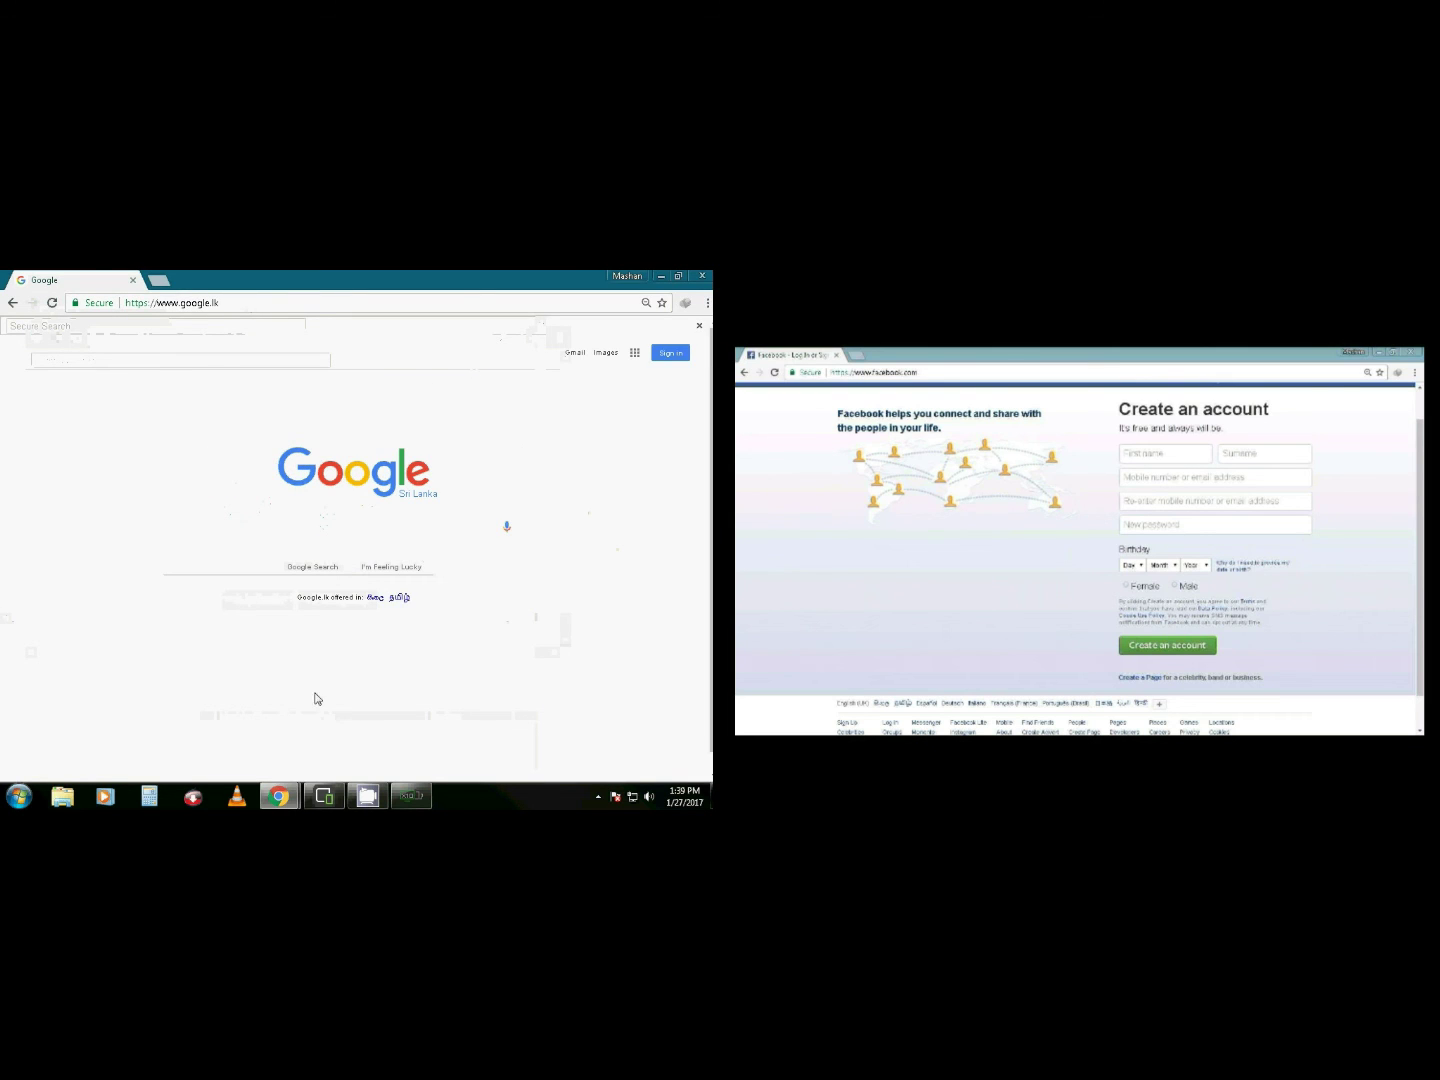
double_click(353, 290)
left_click(554, 304)
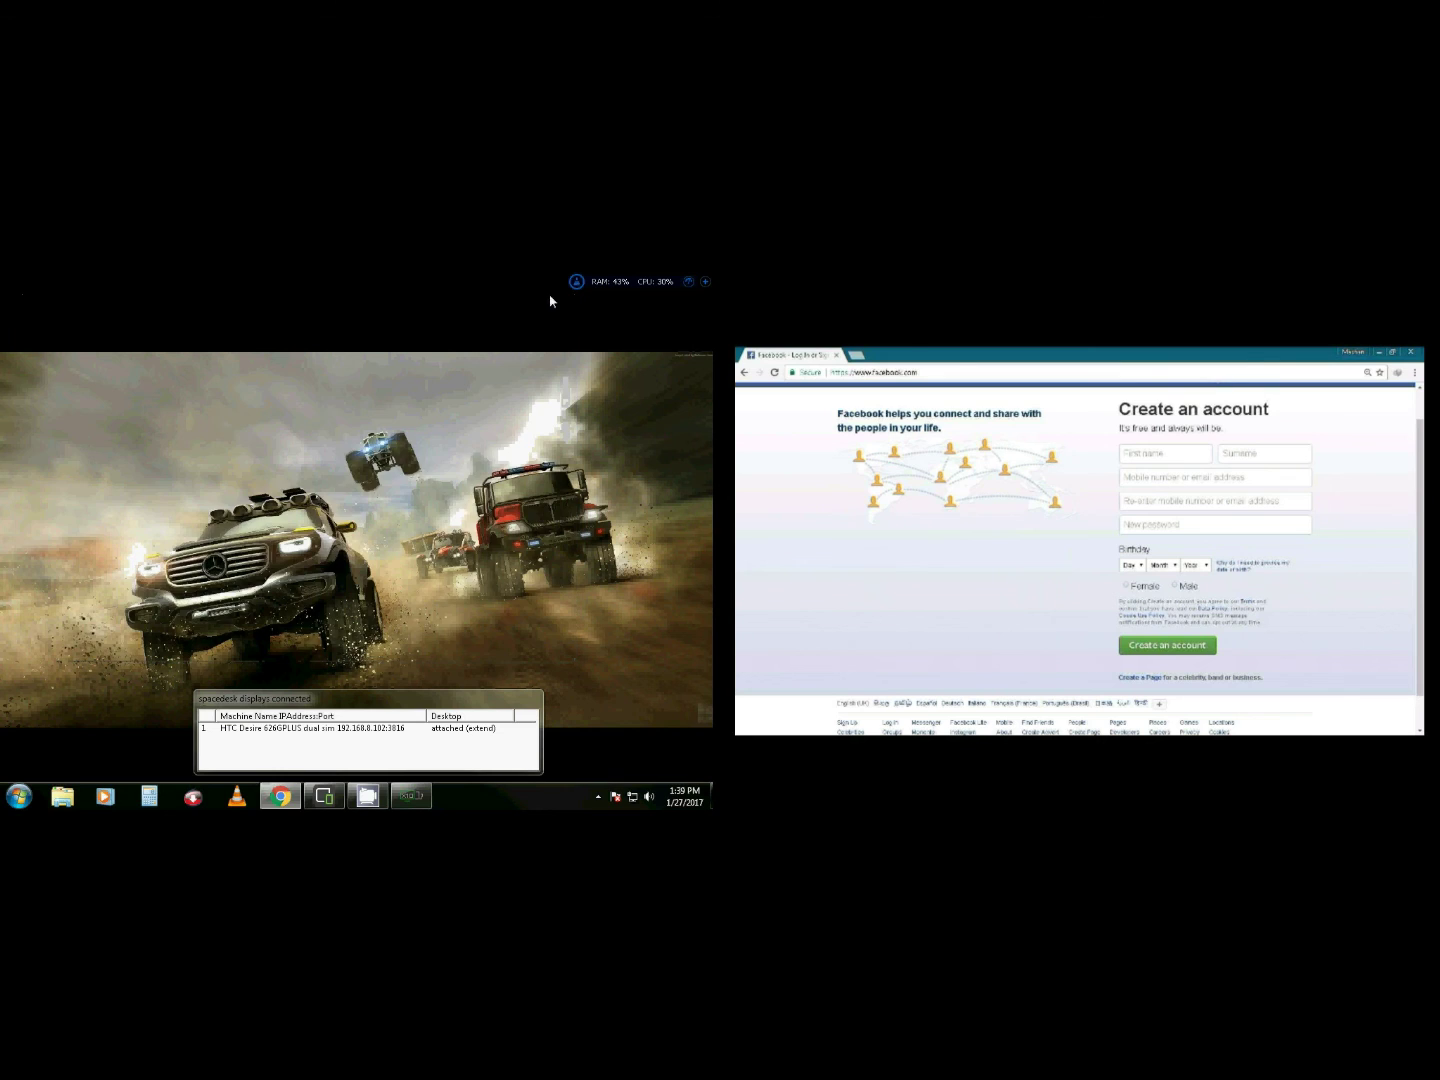